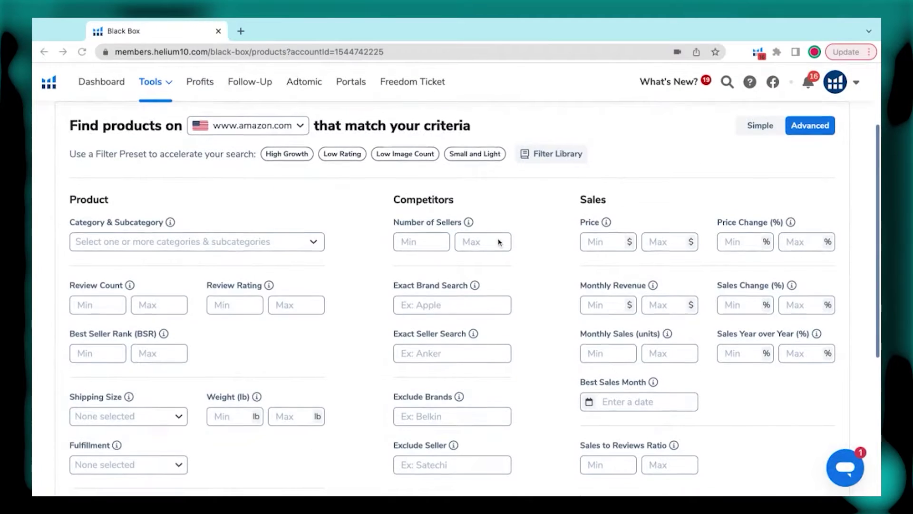
- Switch Black Box to the Keywords (Amazon Phrases Research) search
scroll(500, 241, "up", 3)
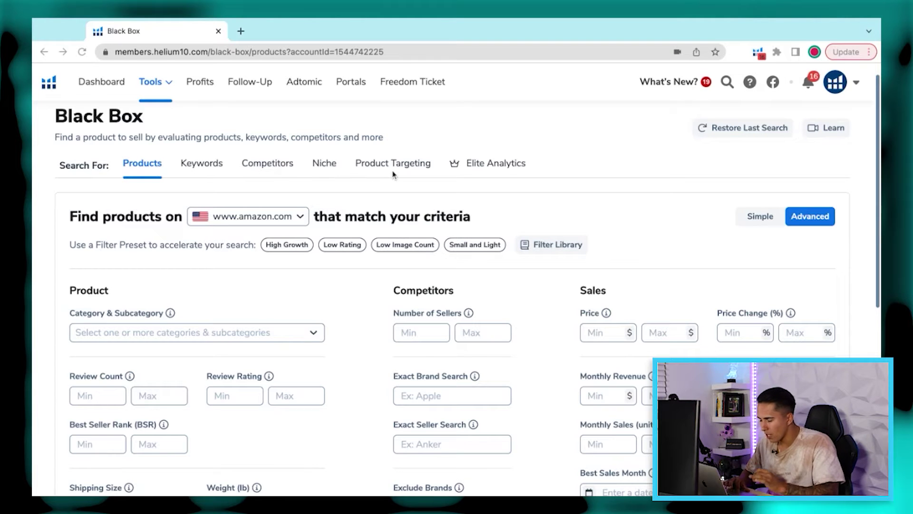
left_click(203, 168)
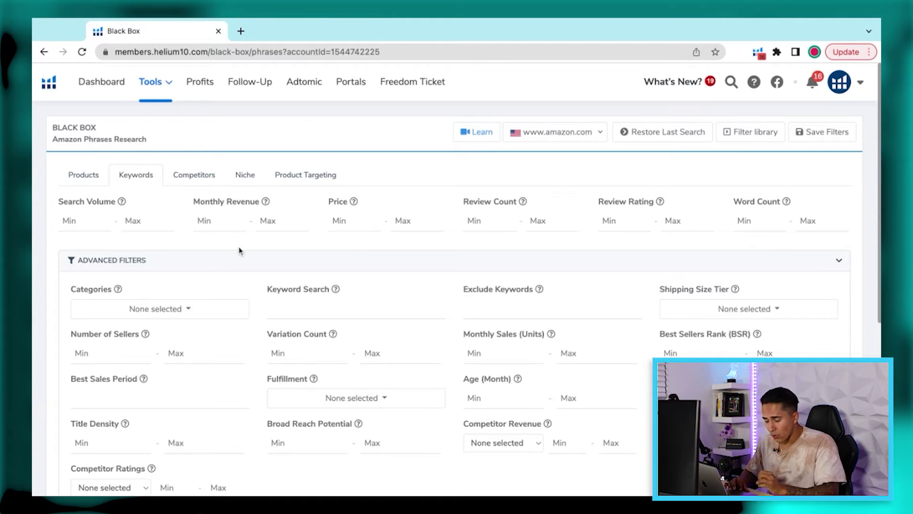
- Set search volume and monthly revenue minimum 5000, price 20–50, and review count maximum 1000
scroll(457, 285, "down", 1)
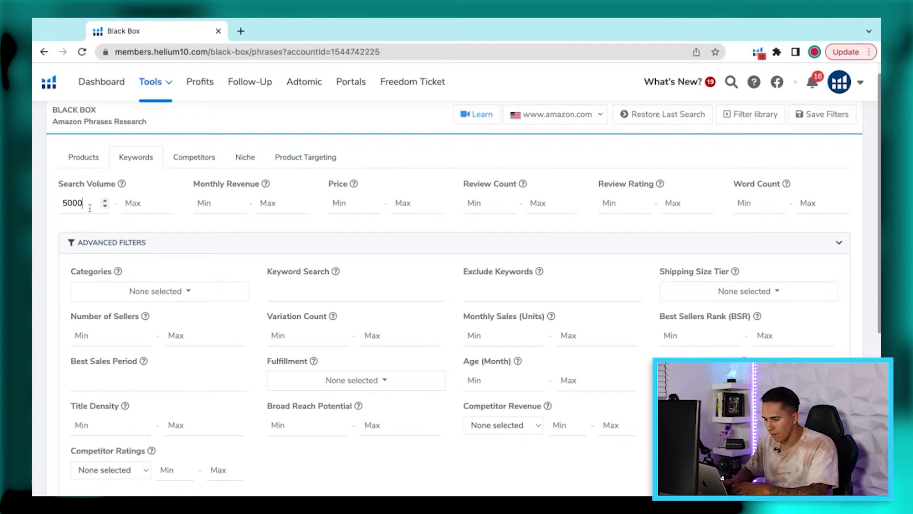
left_click(209, 205)
type("5000")
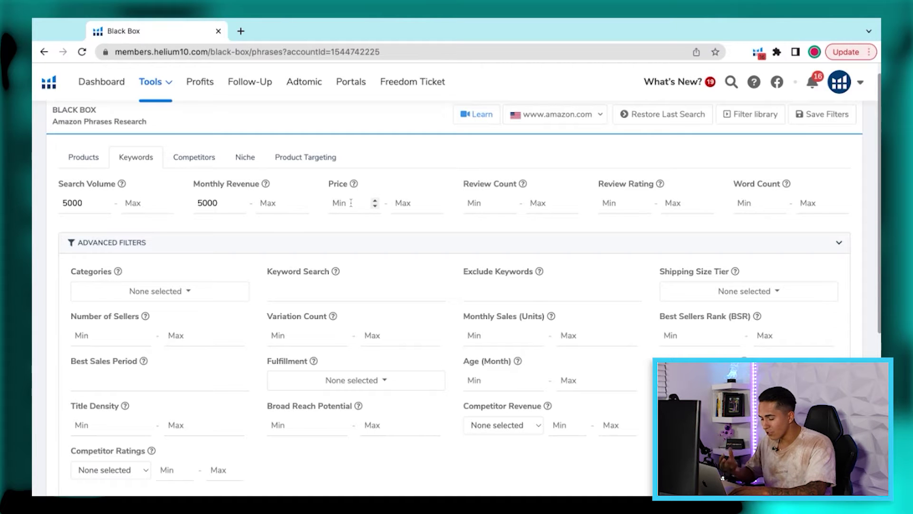
left_click(351, 202)
type("20")
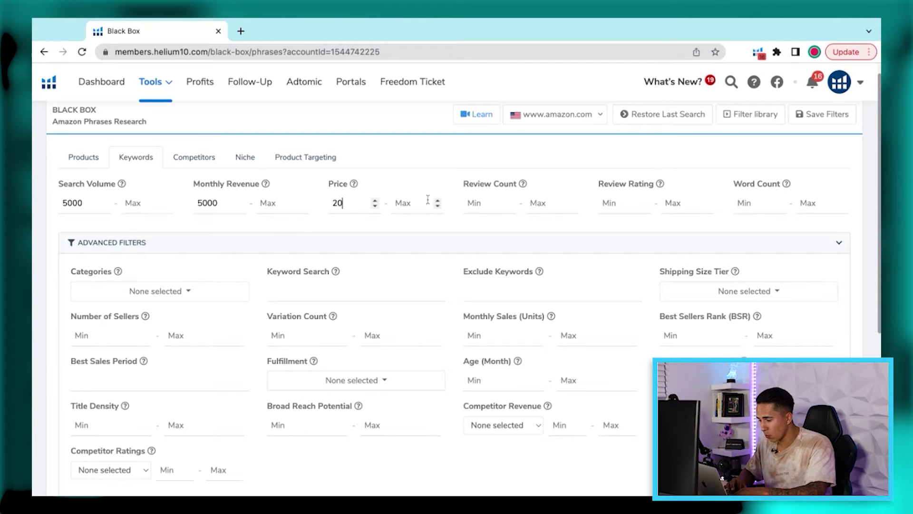
left_click(416, 205)
type("50")
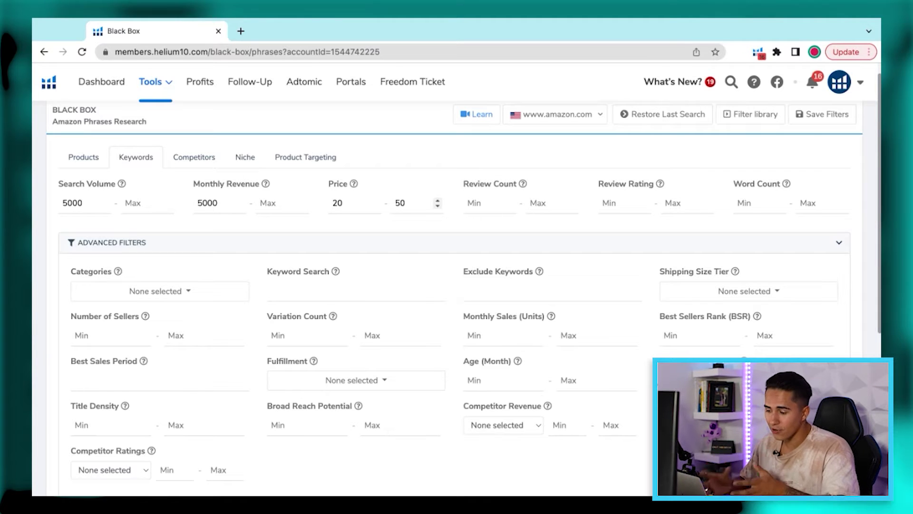
left_click(552, 209)
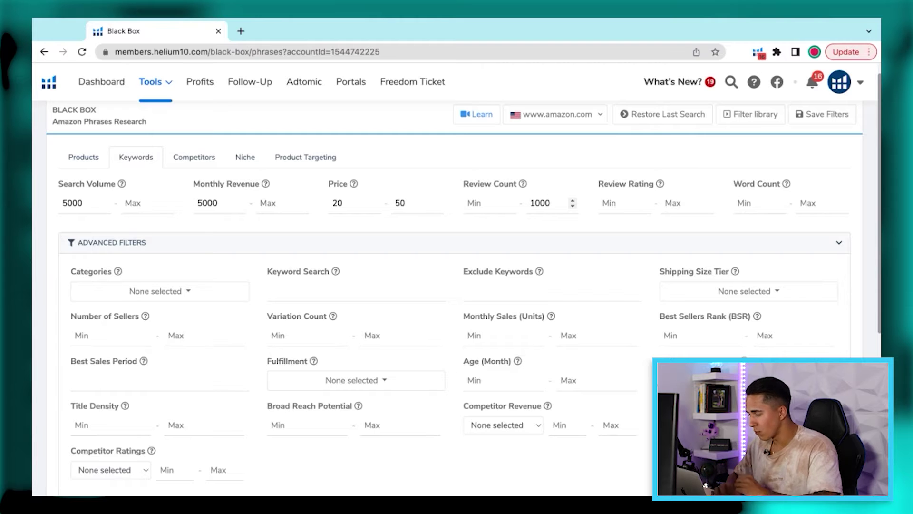
scroll(495, 209, "down", 3)
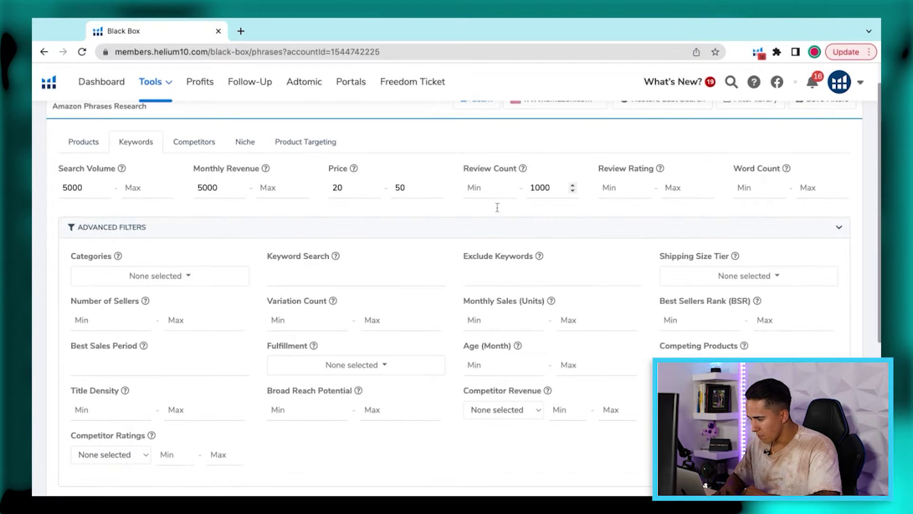
- Include nine categories, from Arts, Crafts & Sewing and Home & Kitchen through Sports & Outdoors
scroll(493, 235, "down", 2)
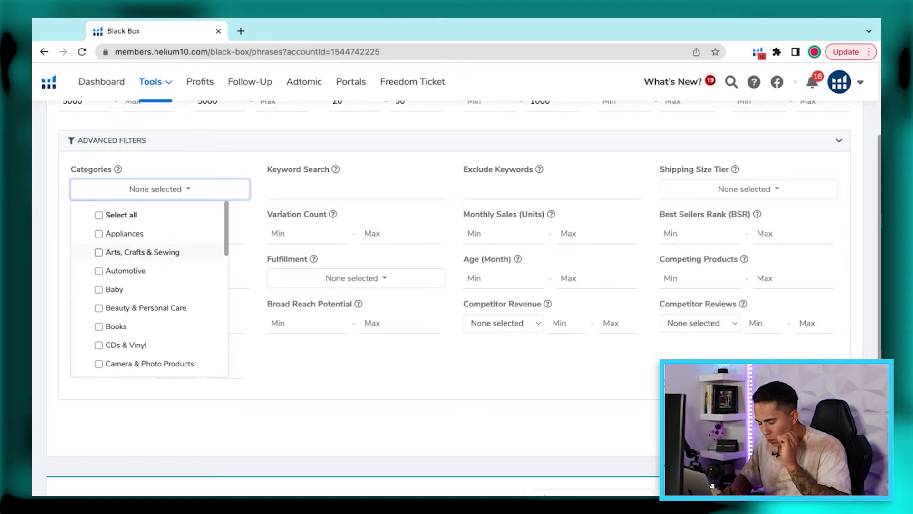
left_click(143, 252)
scroll(142, 286, "down", 5)
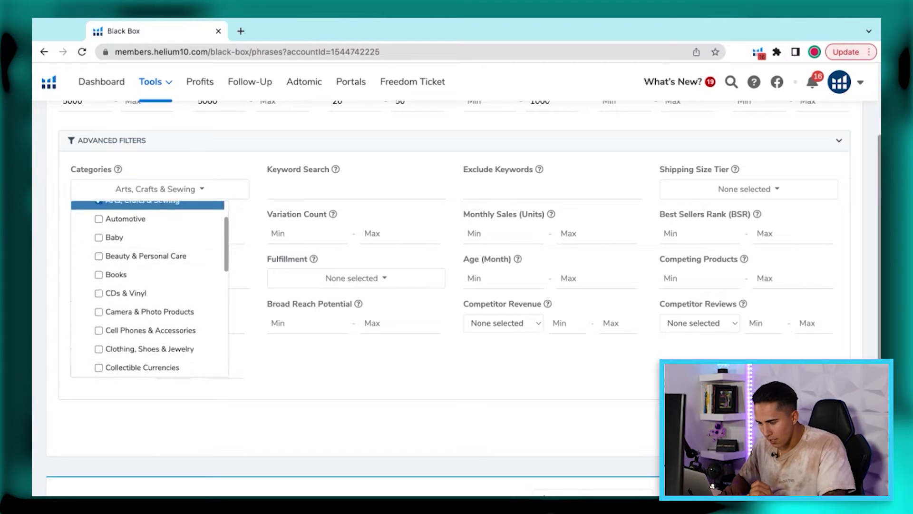
left_click(143, 281)
scroll(162, 297, "down", 1)
left_click(162, 286)
left_click(149, 303)
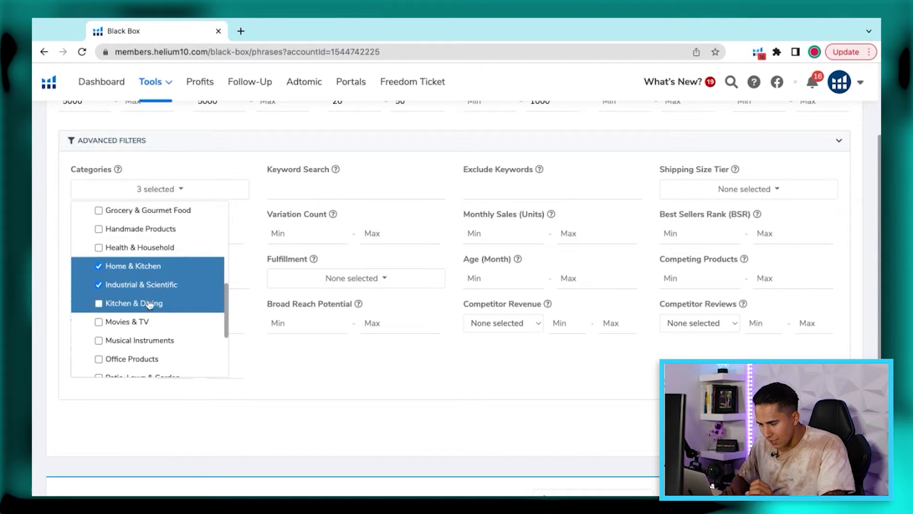
scroll(150, 304, "down", 3)
left_click(148, 311)
scroll(145, 304, "down", 2)
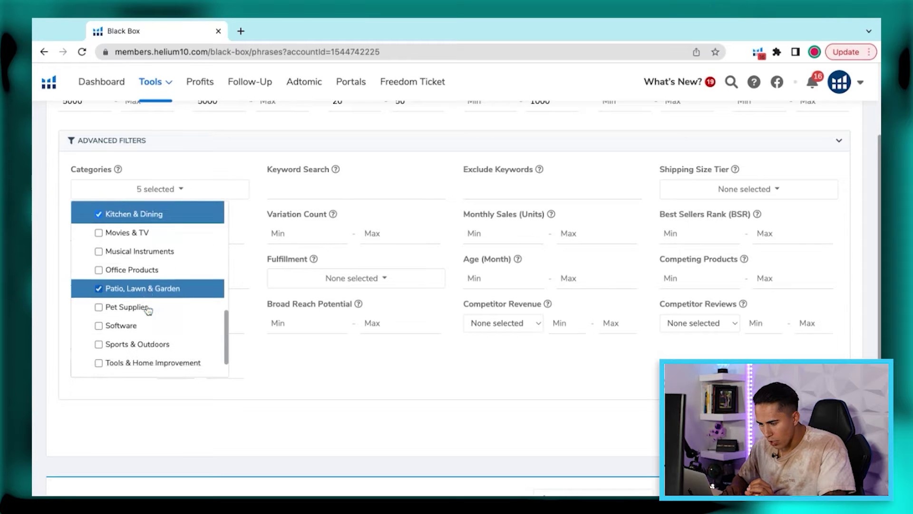
left_click(138, 257)
scroll(139, 259, "down", 1)
left_click(139, 273)
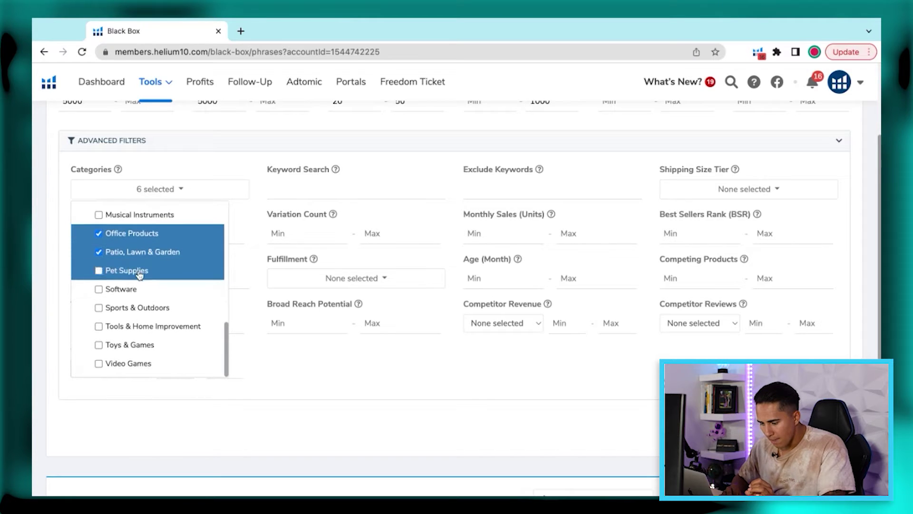
left_click(139, 325)
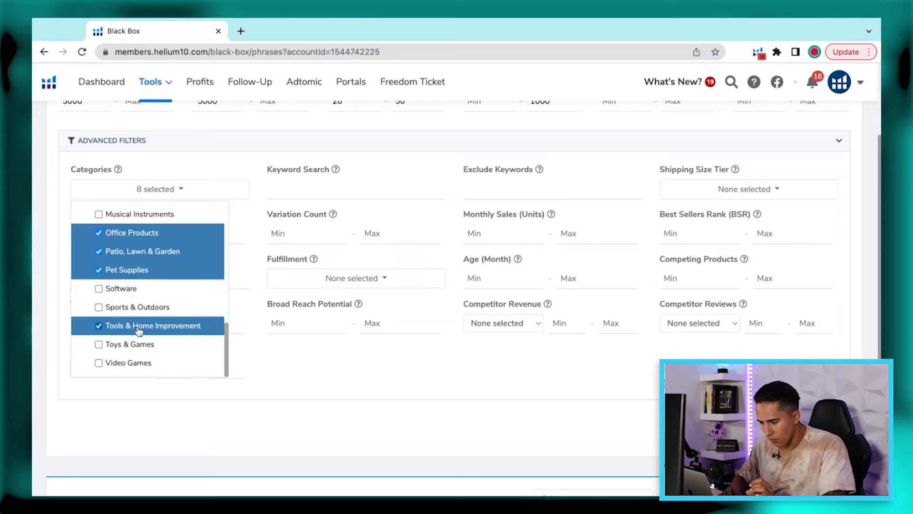
left_click(134, 308)
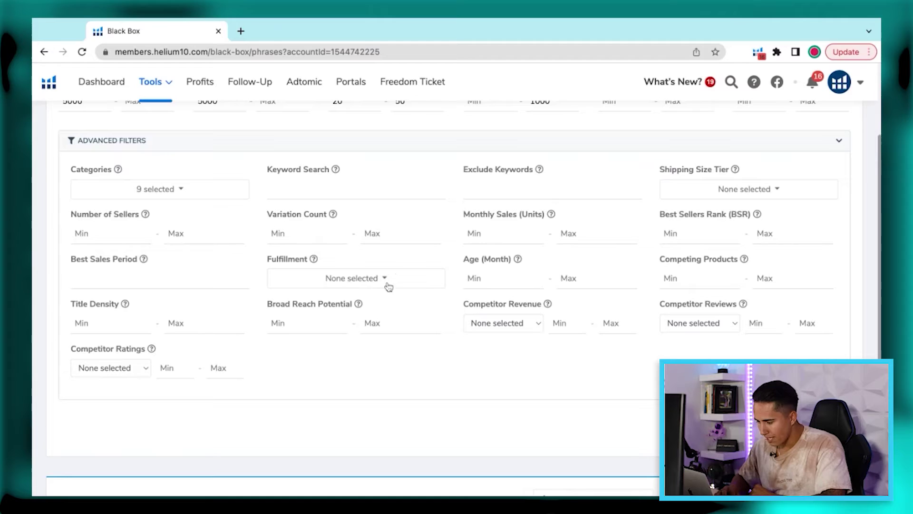
- Restrict fulfillment to FBA and shipping size tiers to Small and Large Standard-Size
left_click(397, 279)
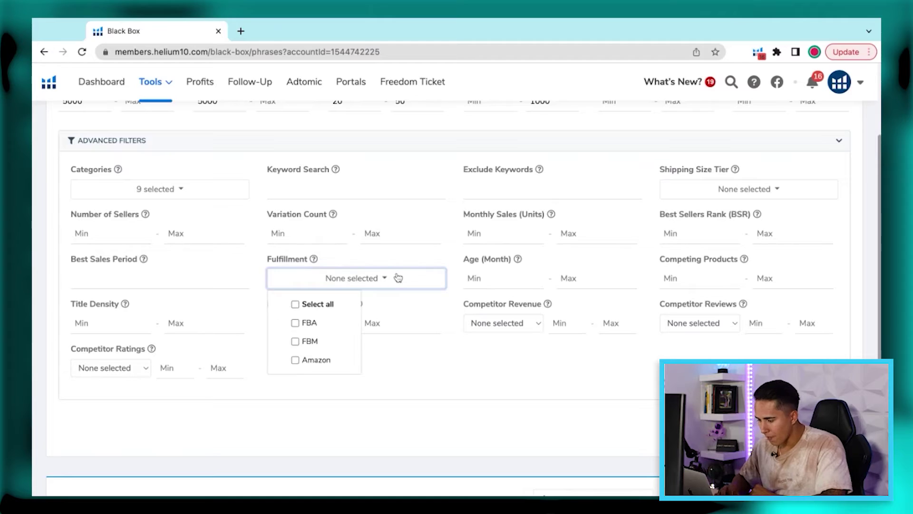
left_click(295, 323)
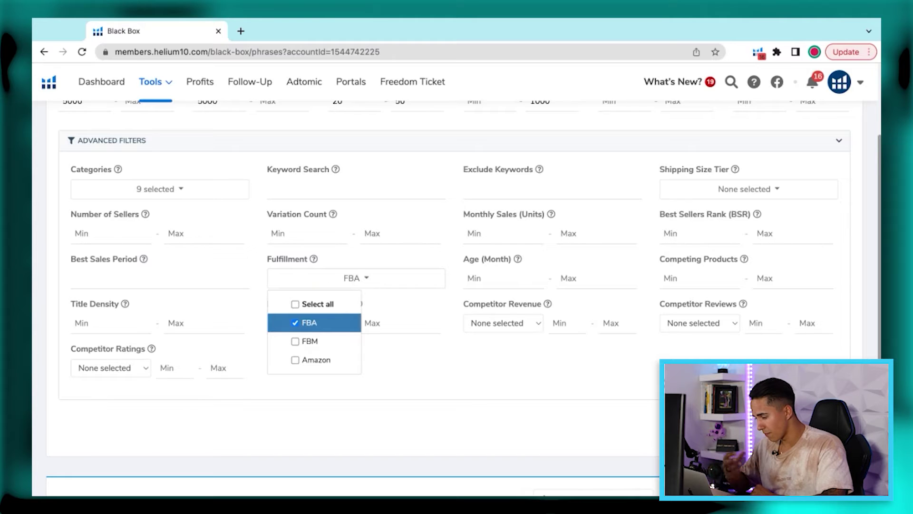
left_click(740, 190)
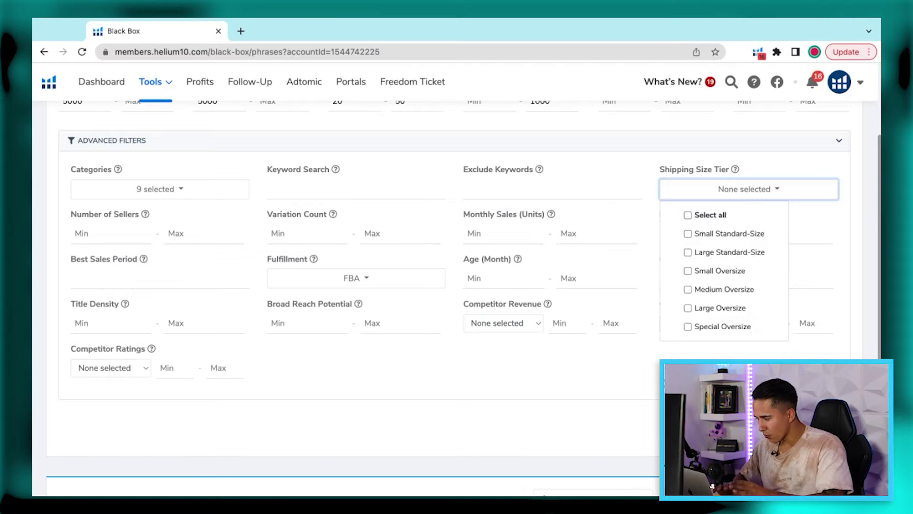
left_click(688, 253)
left_click(689, 236)
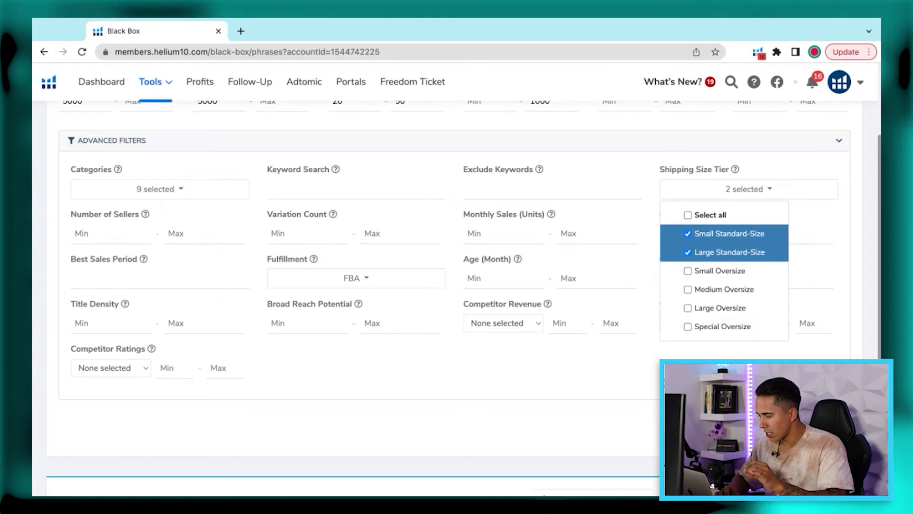
scroll(456, 285, "up", 3)
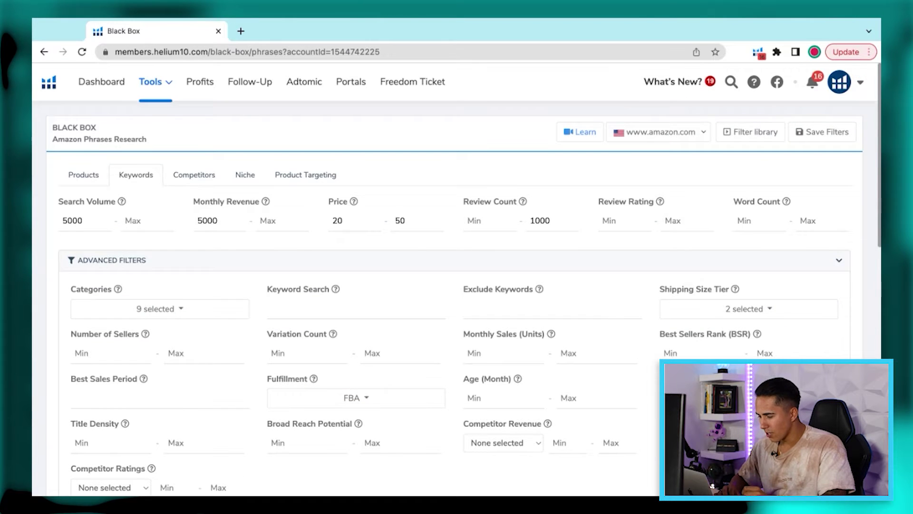
- Review the keyword results and open Amazon's search results for 'ziplock bag organizer for drawer'
scroll(457, 285, "down", 7)
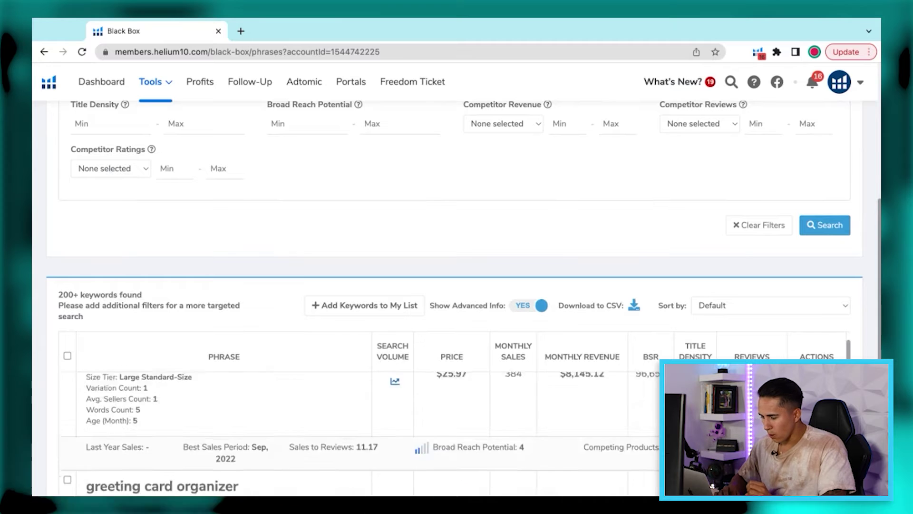
scroll(740, 251, "down", 3)
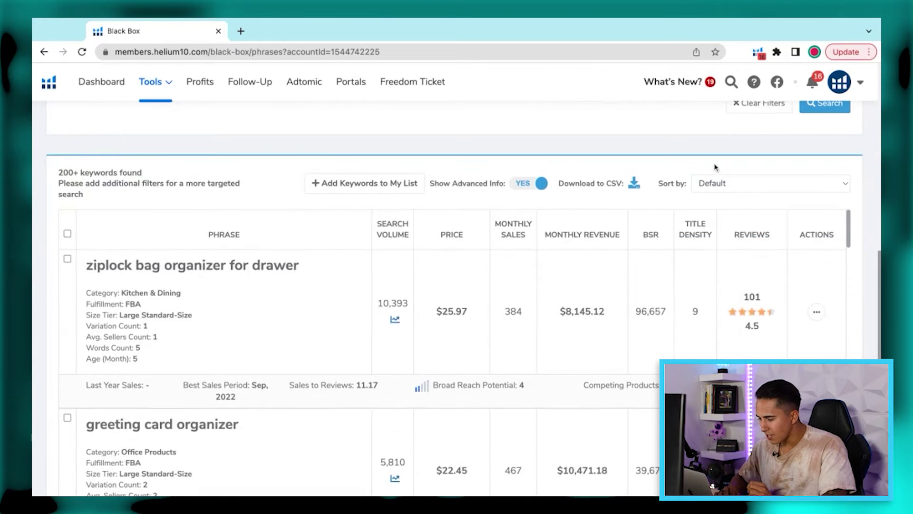
scroll(715, 167, "down", 2)
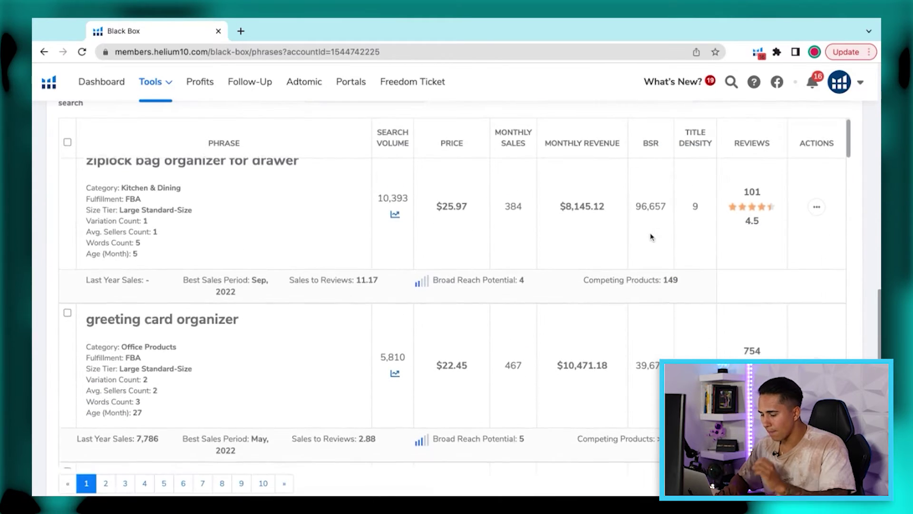
scroll(652, 237, "down", 1)
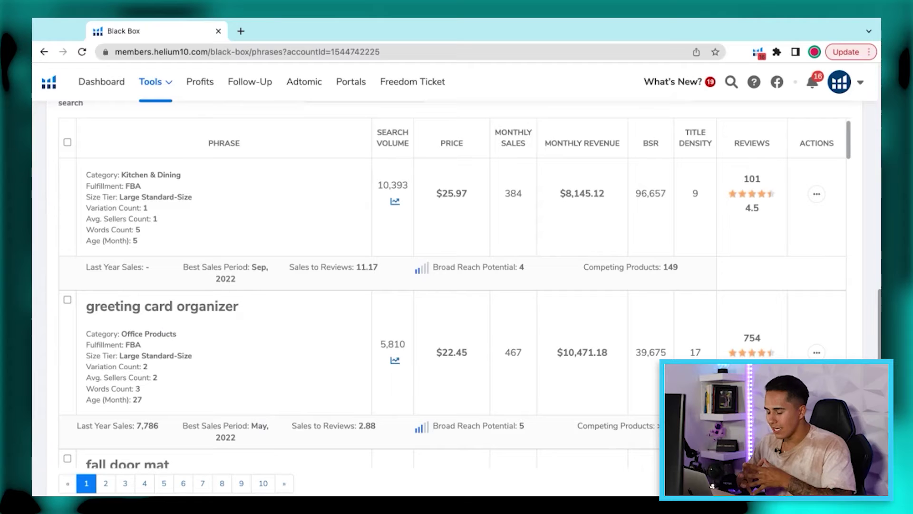
left_click_drag(402, 185, 761, 209)
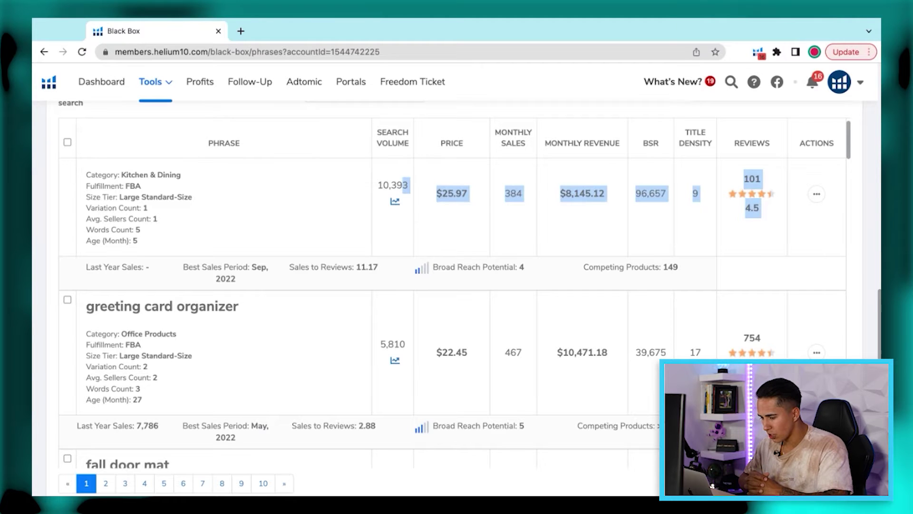
left_click(536, 231)
scroll(535, 232, "up", 1)
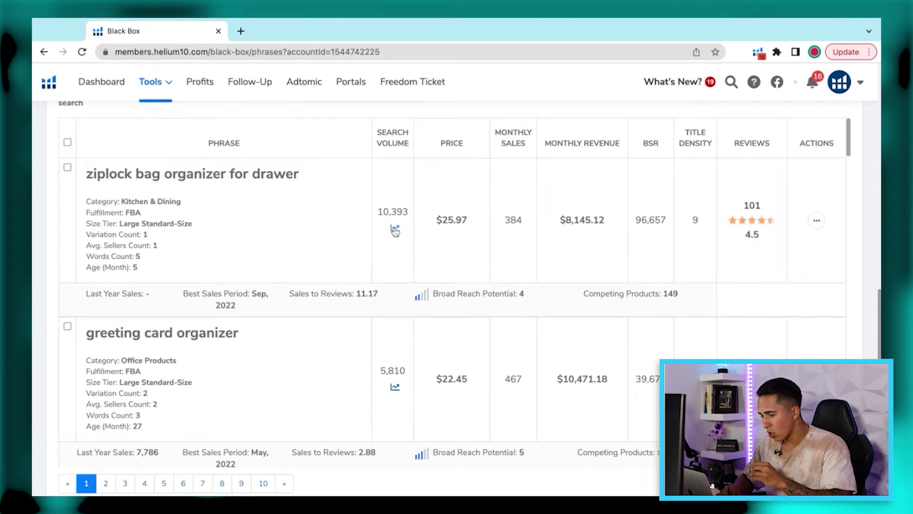
left_click(817, 220)
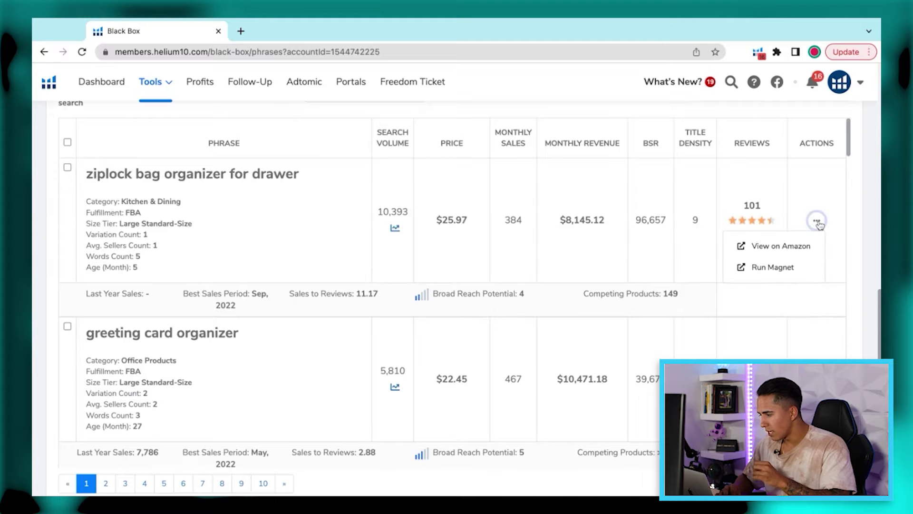
left_click(783, 249)
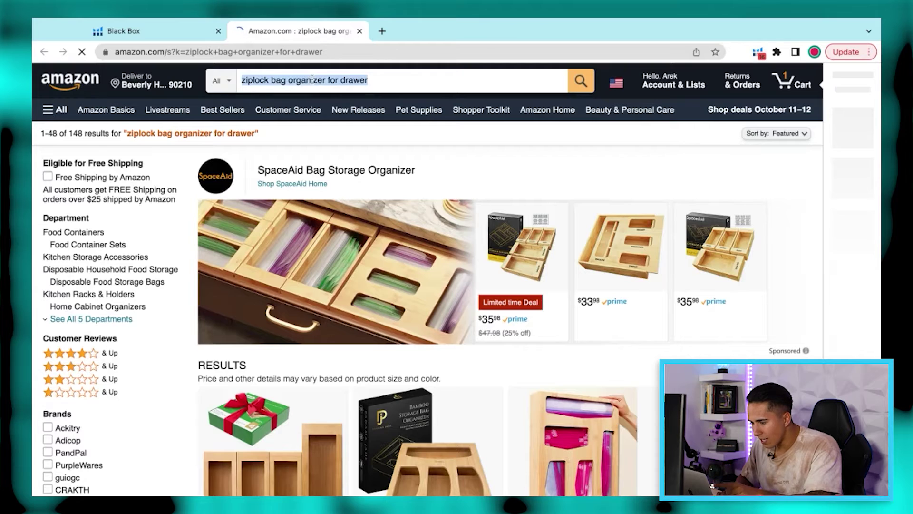
- Scroll through the Amazon results for 'ziplock bag organizer for drawer'
scroll(583, 189, "down", 4)
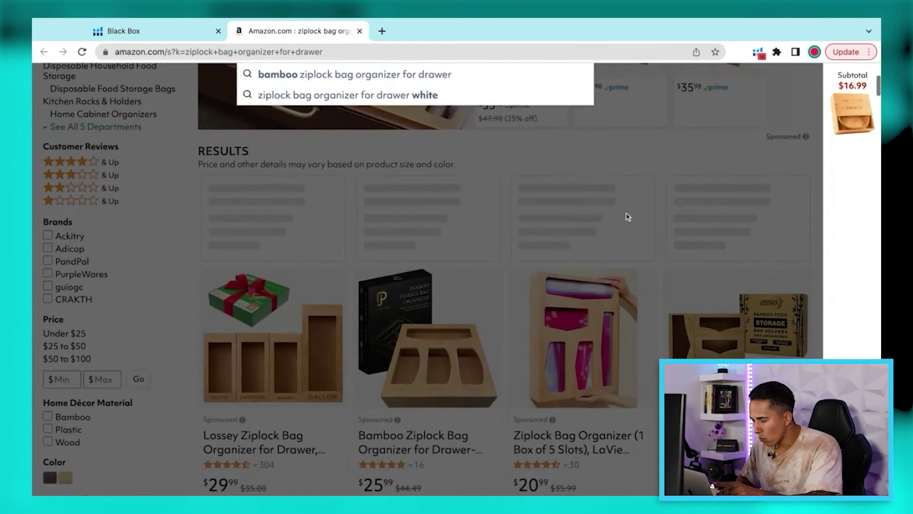
scroll(659, 214, "up", 3)
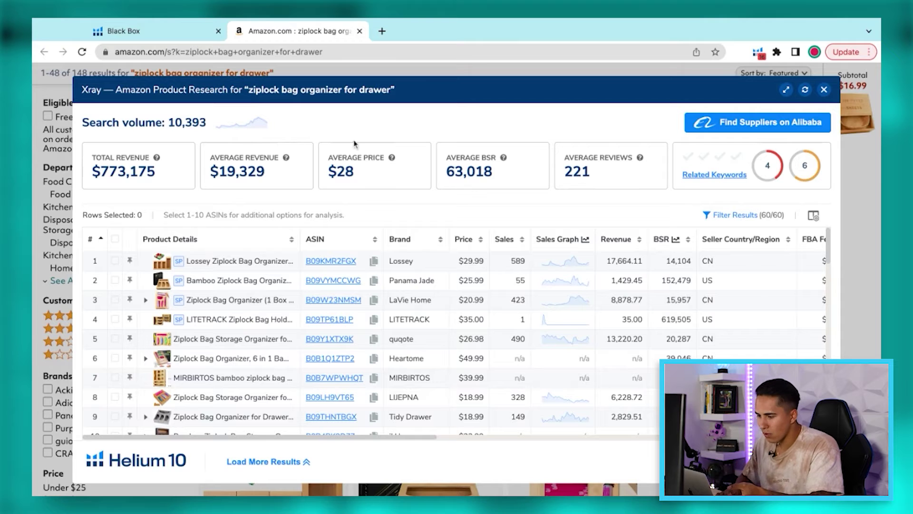
left_click(258, 129)
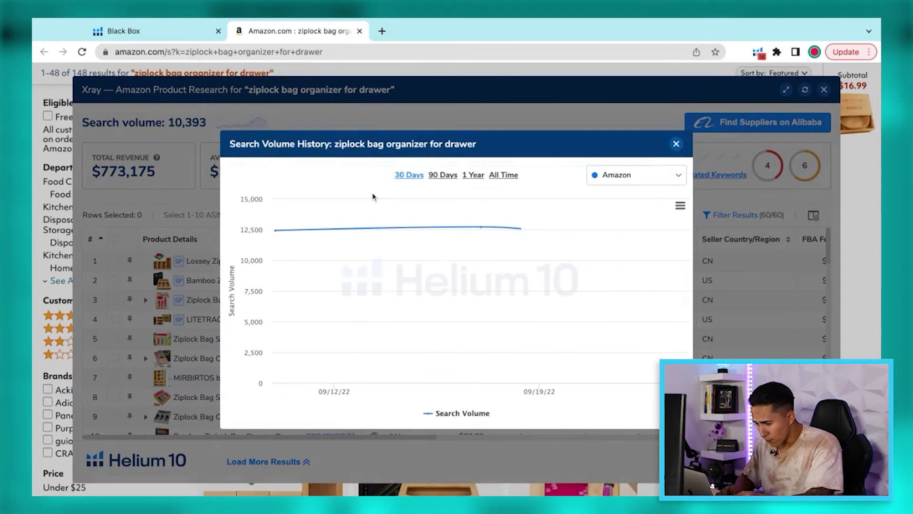
left_click(443, 175)
left_click(474, 177)
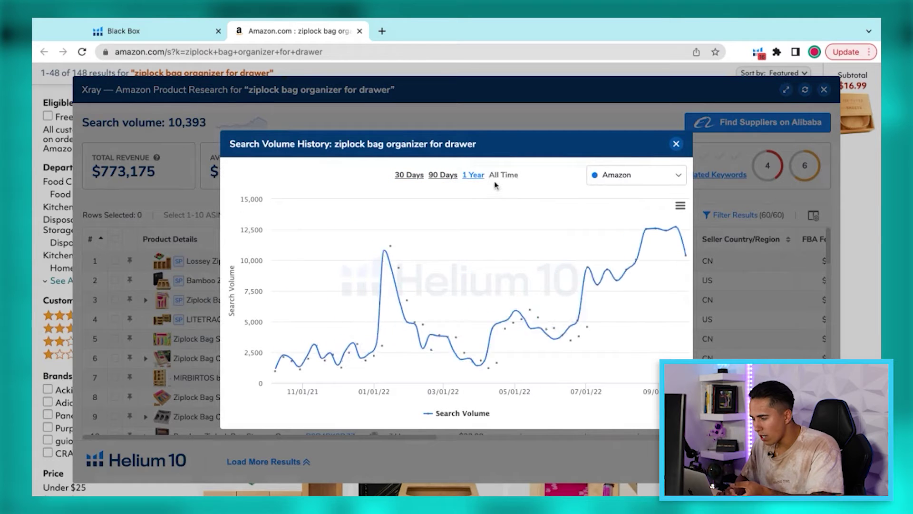
left_click(502, 180)
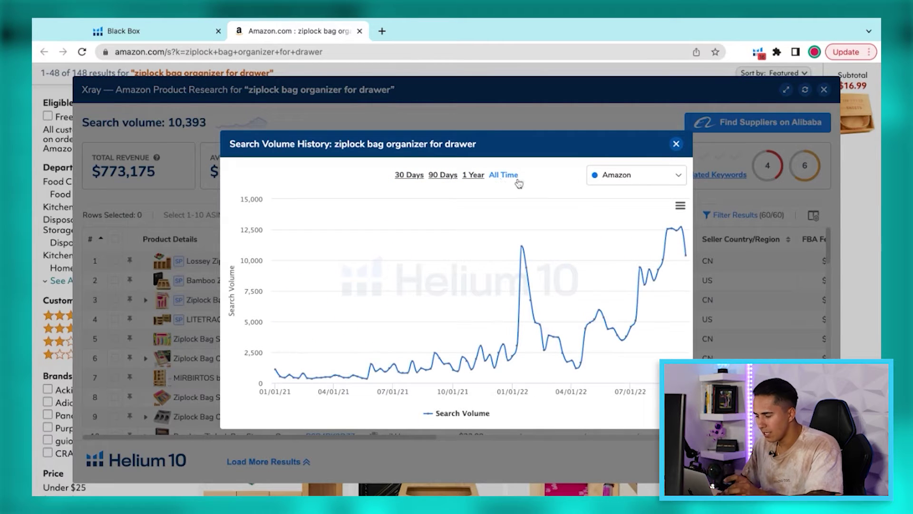
left_click(676, 144)
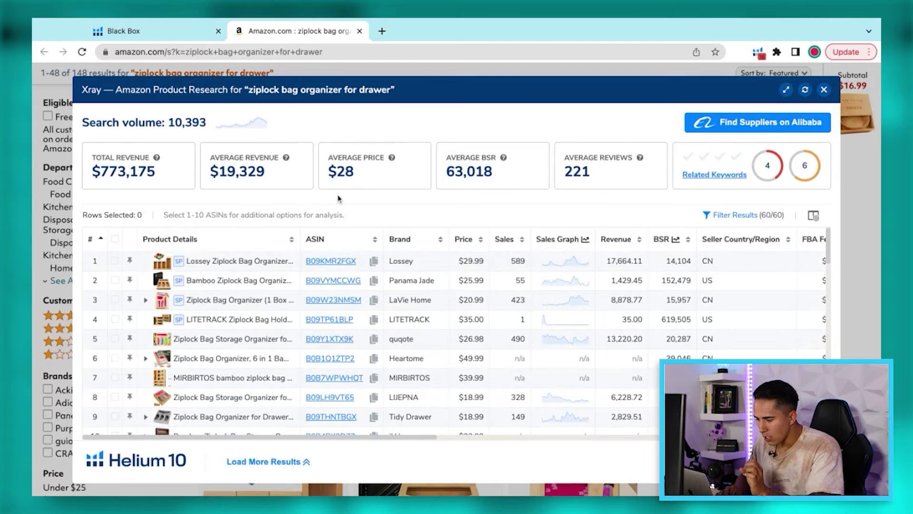
- Tick the Xray checkboxes for rows 1–4 and 17–20
scroll(338, 198, "down", 2)
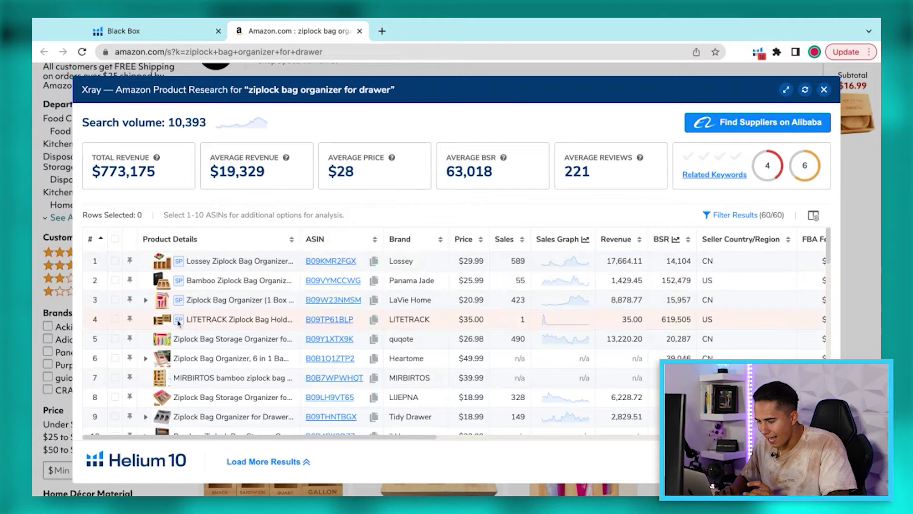
left_click(115, 261)
left_click(115, 280)
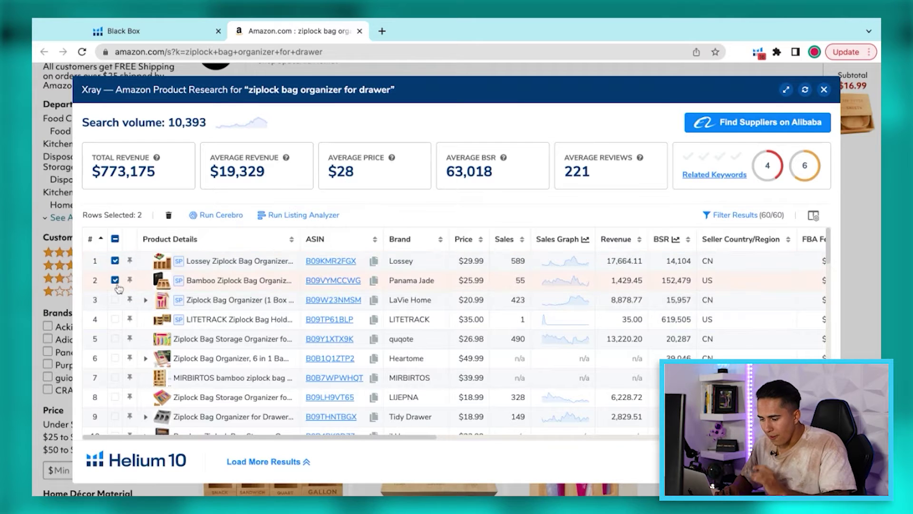
left_click(115, 300)
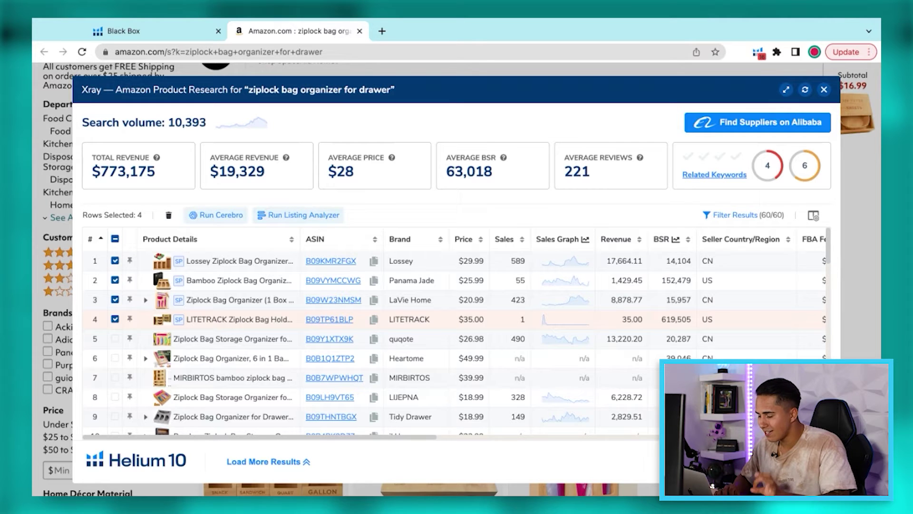
scroll(457, 342, "down", 3)
scroll(138, 340, "down", 4)
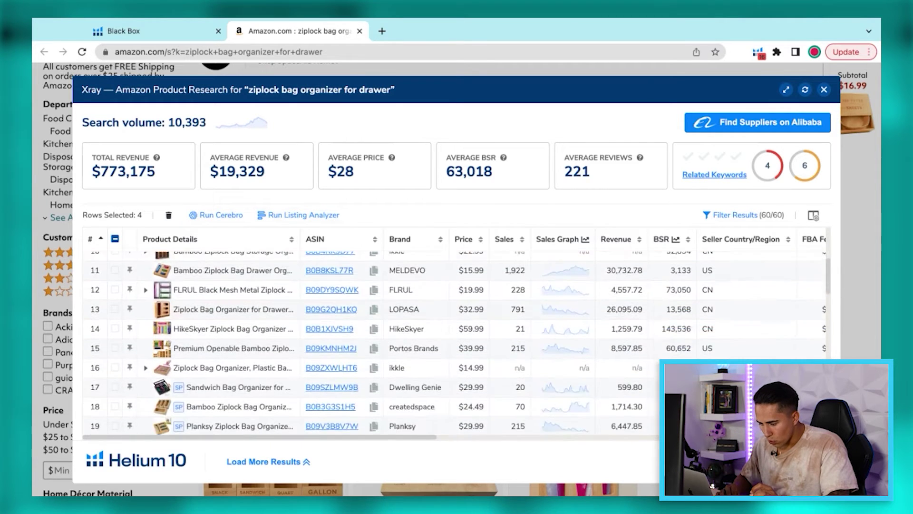
left_click(114, 342)
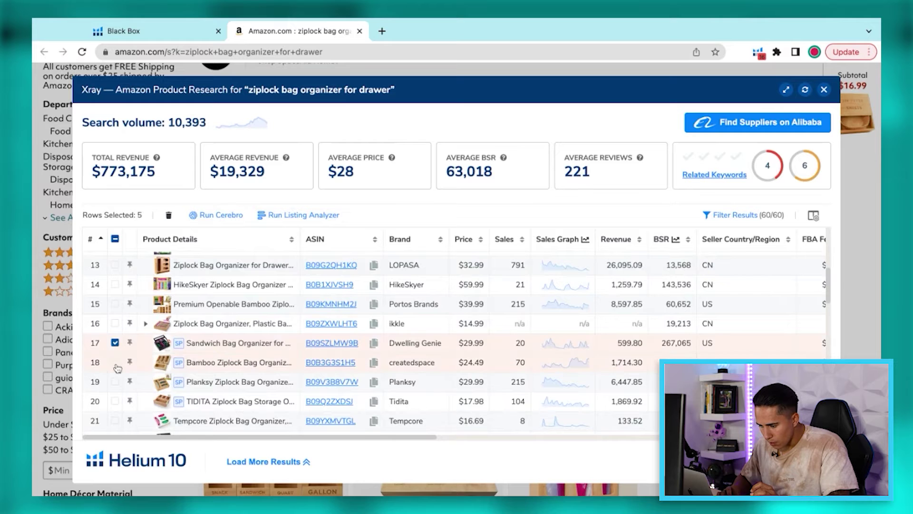
left_click(115, 362)
left_click(114, 381)
left_click(115, 401)
- Tick rows 33–36 as well and remove all twelve selected products
scroll(274, 386, "down", 2)
scroll(275, 387, "down", 8)
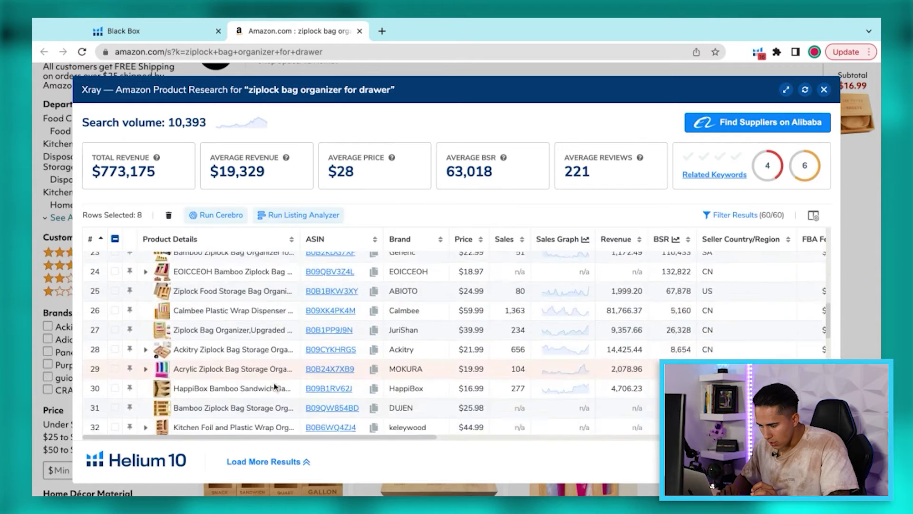
left_click(114, 294)
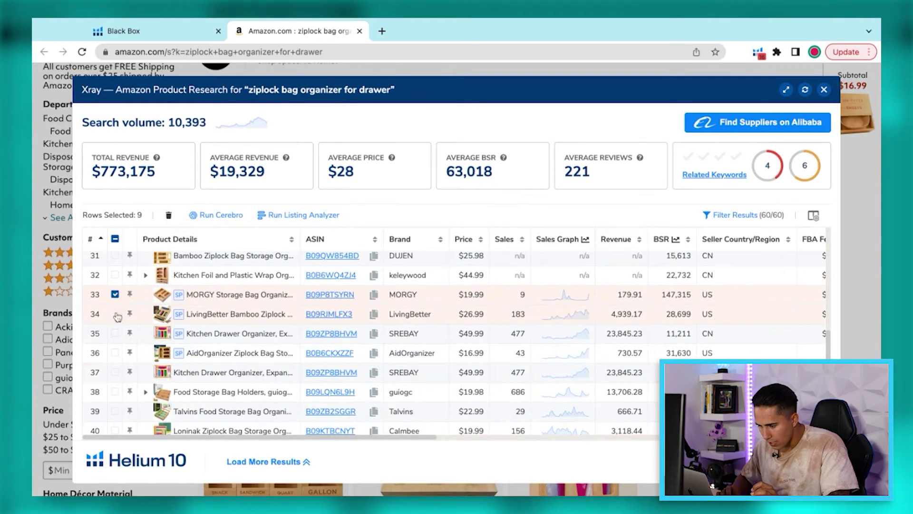
left_click(115, 314)
left_click(114, 333)
left_click(114, 353)
scroll(226, 360, "down", 1)
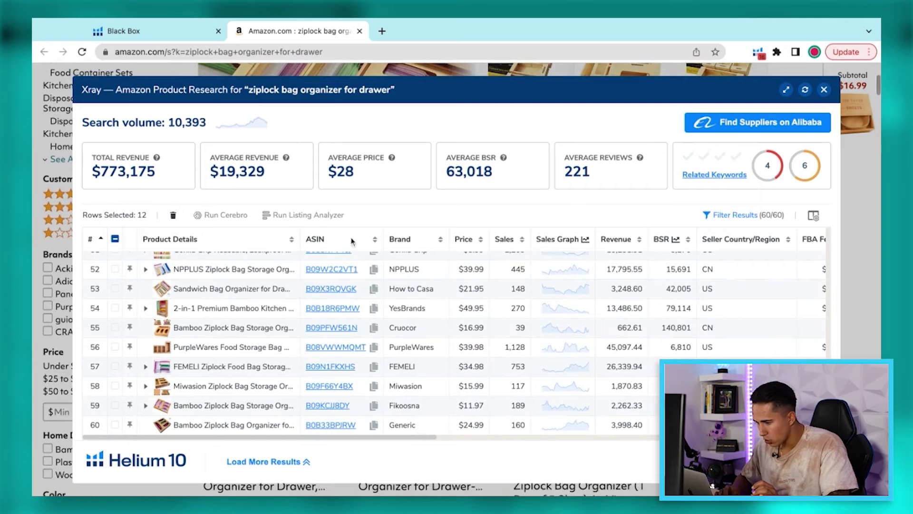
left_click(174, 215)
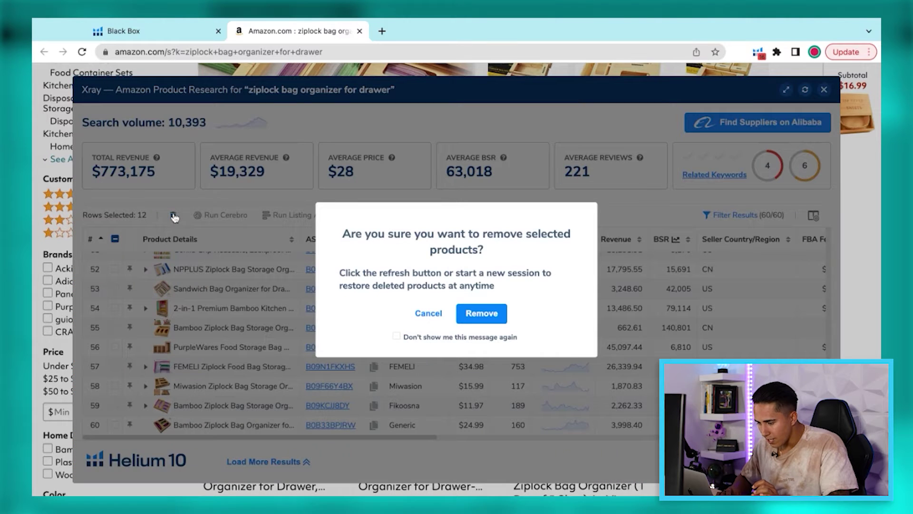
left_click(481, 312)
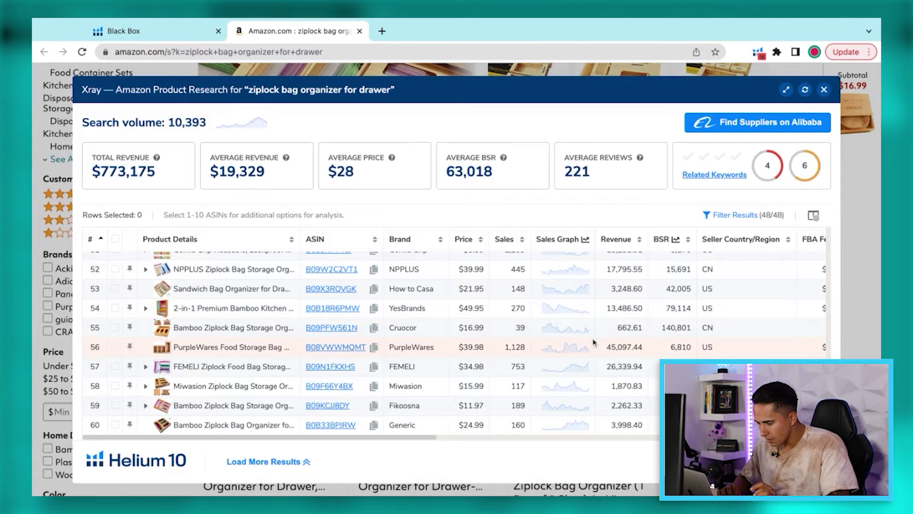
- Remove rows 22, 43 and 56 from the Xray table, leaving 45 listings
scroll(593, 342, "up", 15)
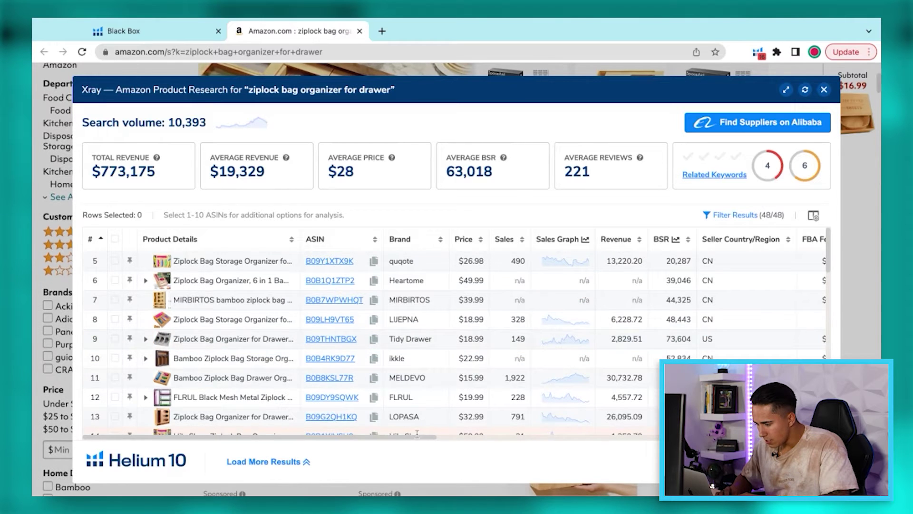
scroll(401, 437, "right", 5)
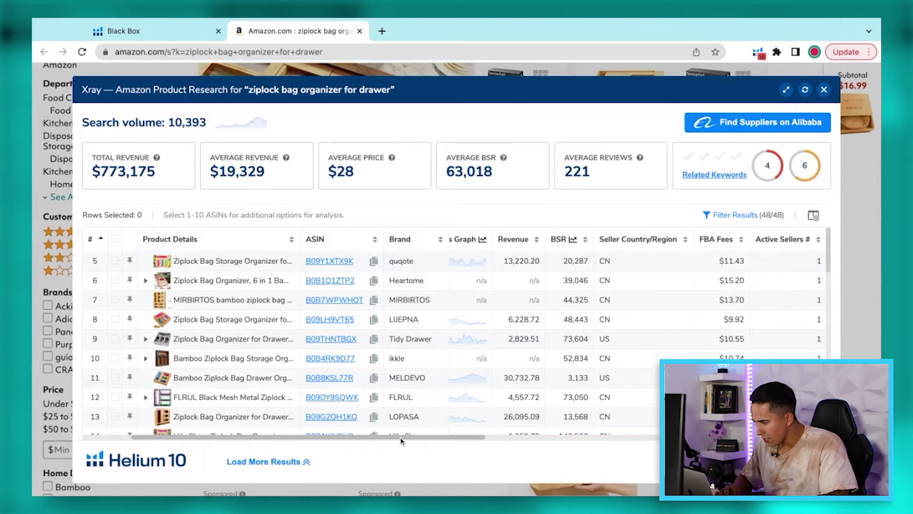
scroll(401, 437, "right", 5)
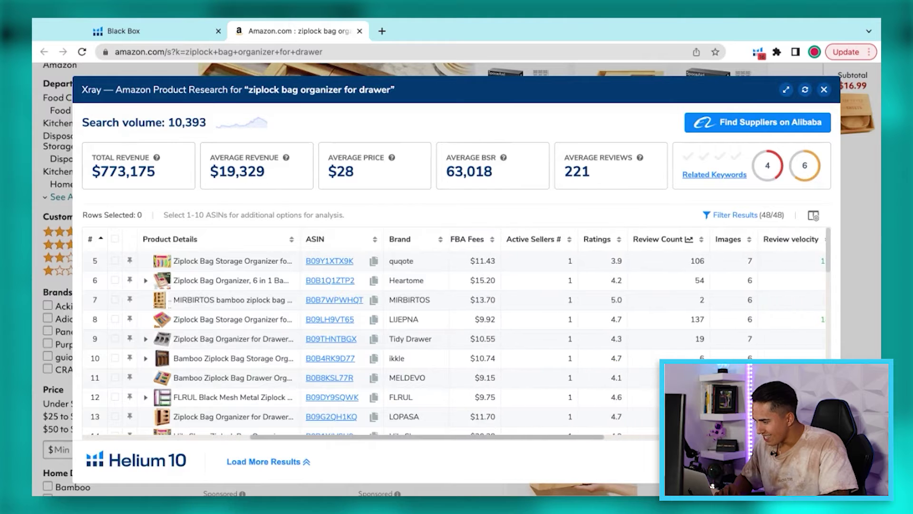
scroll(401, 437, "right", 1)
scroll(629, 345, "down", 1)
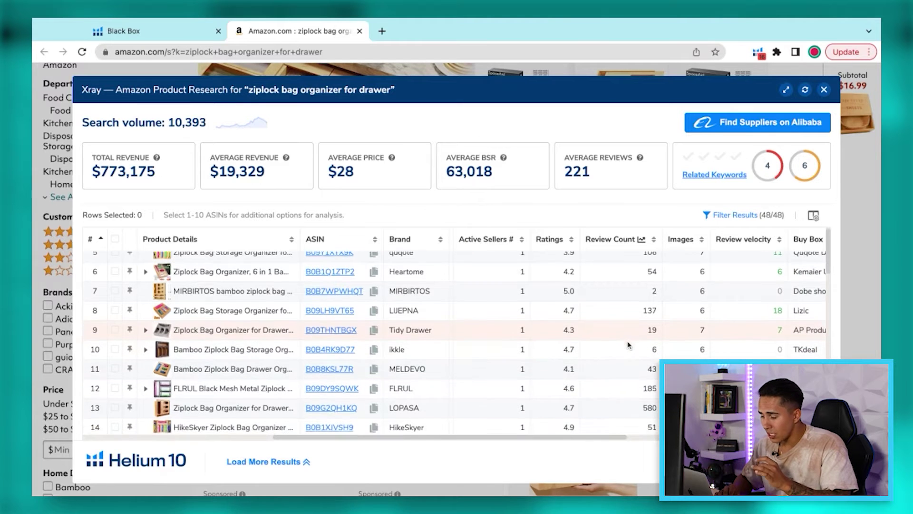
scroll(628, 345, "down", 3)
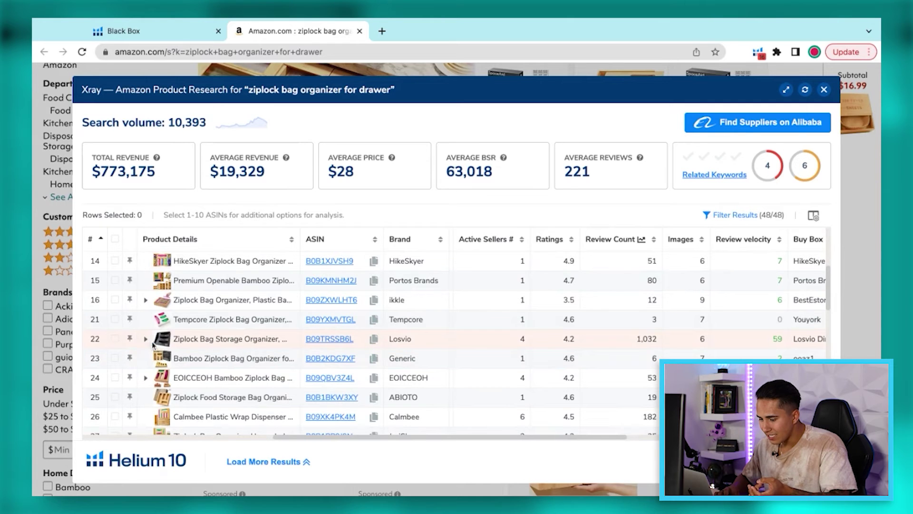
left_click(115, 340)
scroll(614, 346, "down", 5)
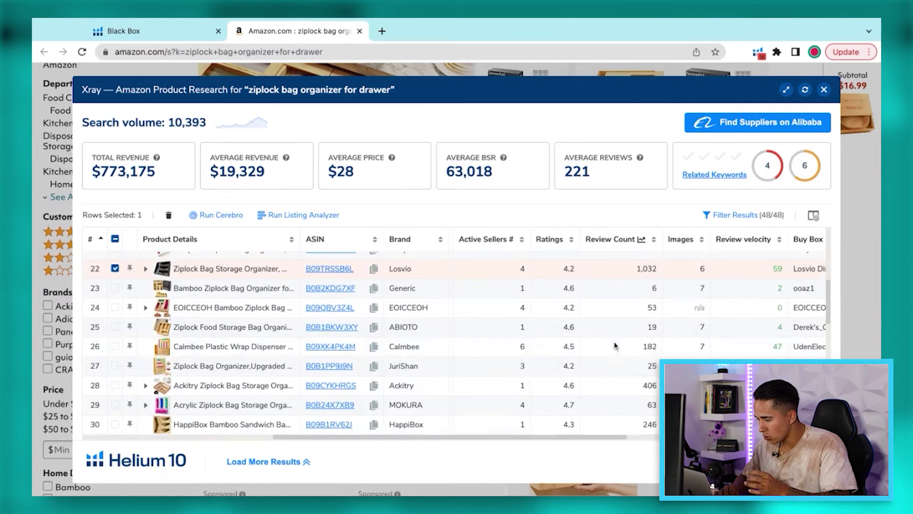
scroll(615, 345, "down", 6)
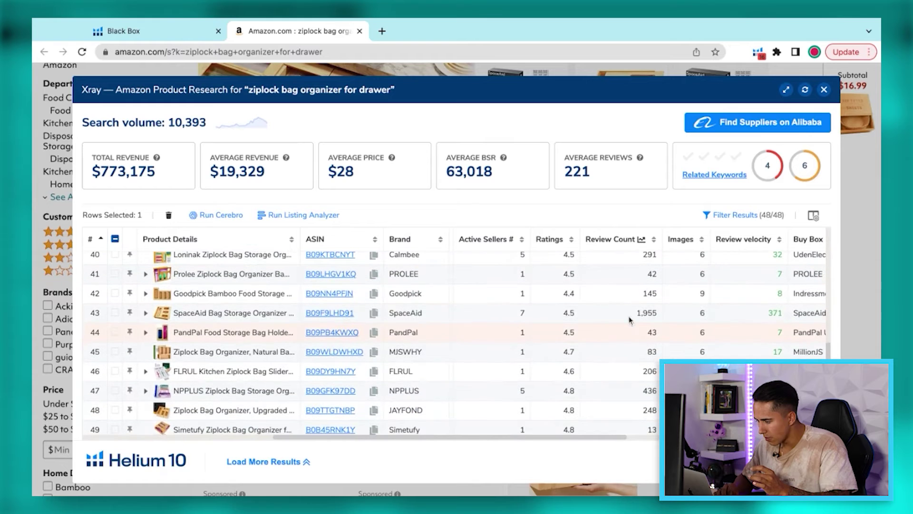
left_click(116, 313)
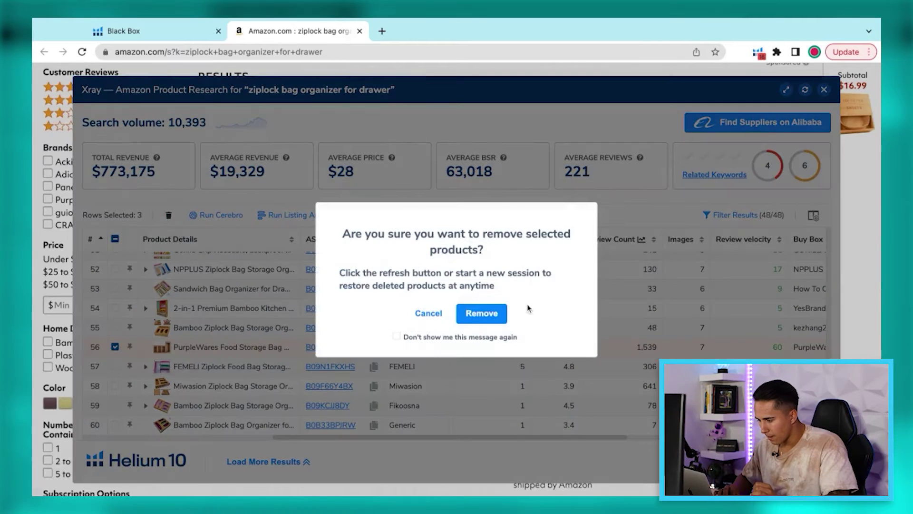
left_click(481, 314)
scroll(541, 385, "up", 10)
scroll(541, 387, "up", 8)
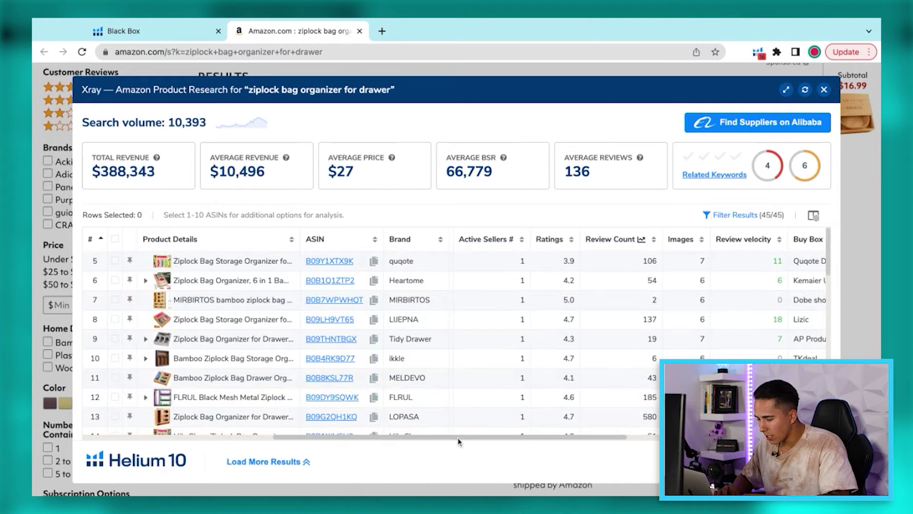
- Scroll the Xray table to show the Size Tier, Fulfillment, Dimensions, Weight and Creation Date columns
scroll(454, 438, "left", 5)
scroll(454, 441, "left", 5)
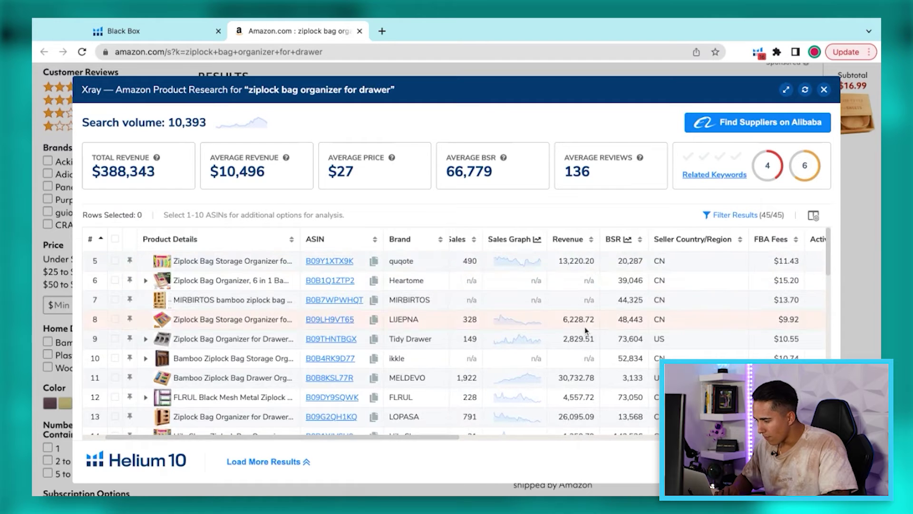
scroll(531, 318, "down", 3)
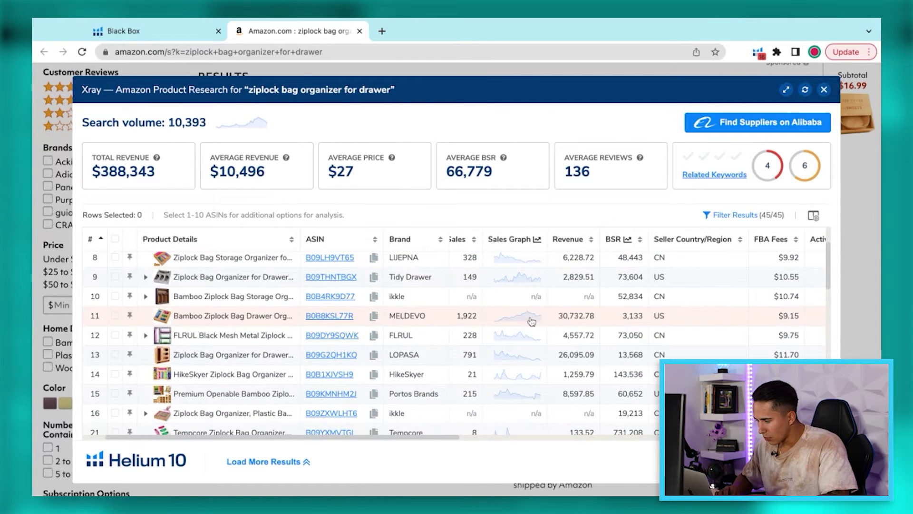
scroll(574, 327, "down", 8)
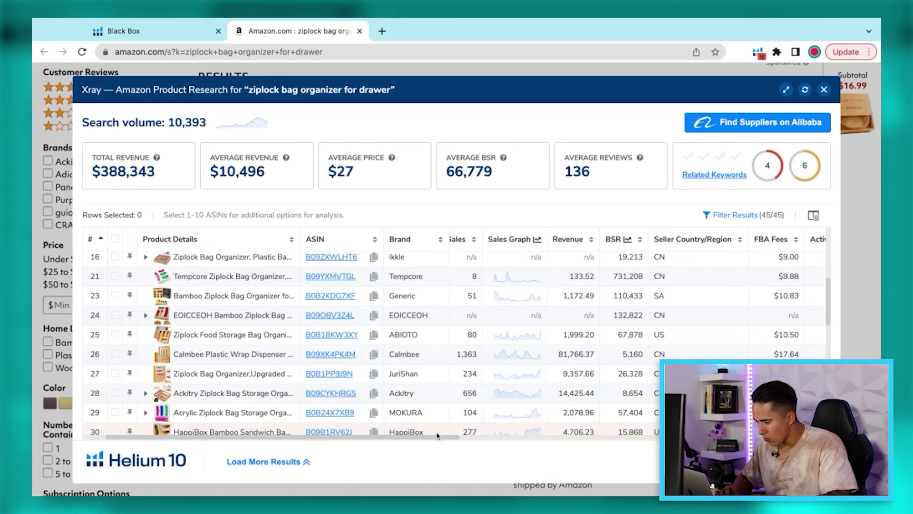
scroll(430, 442, "right", 5)
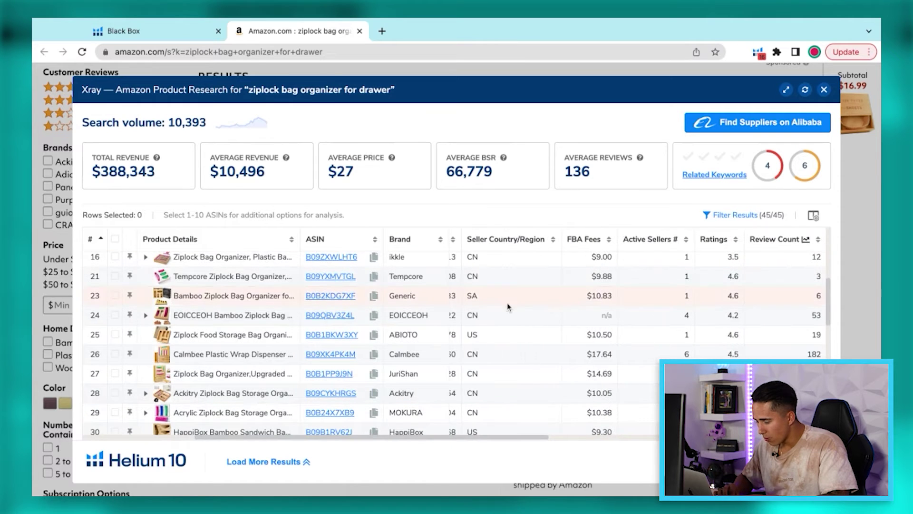
scroll(502, 304, "up", 3)
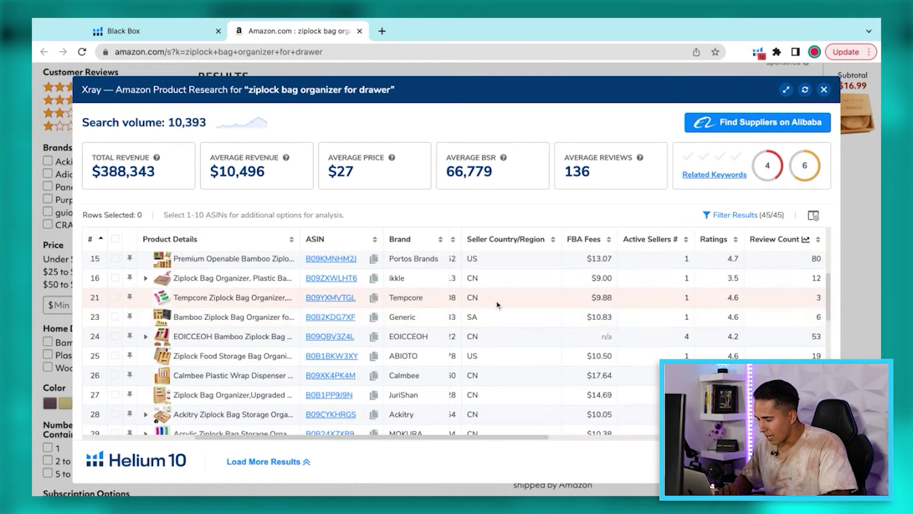
scroll(498, 305, "up", 2)
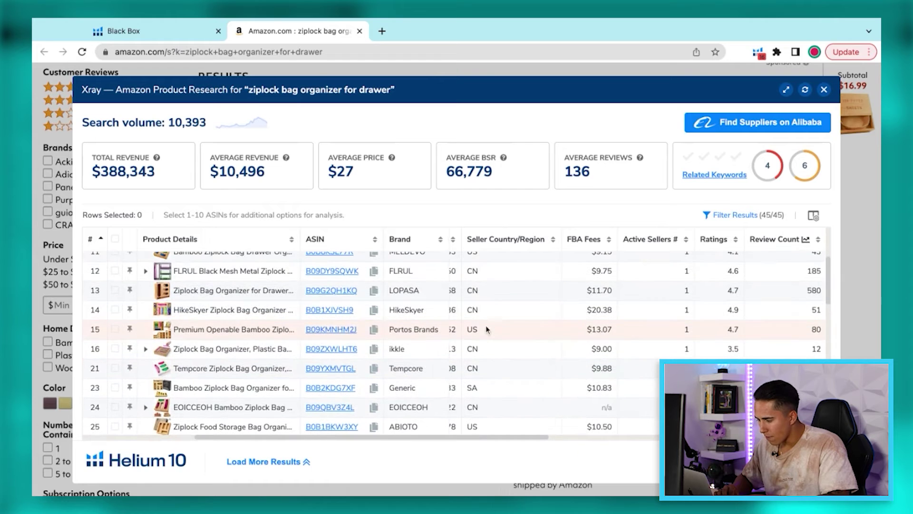
scroll(507, 439, "right", 5)
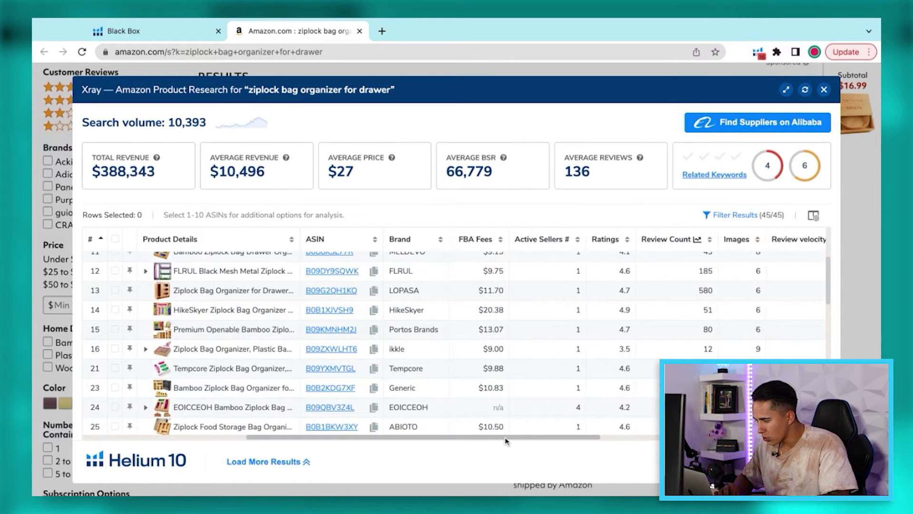
scroll(507, 441, "right", 2)
scroll(589, 332, "up", 4)
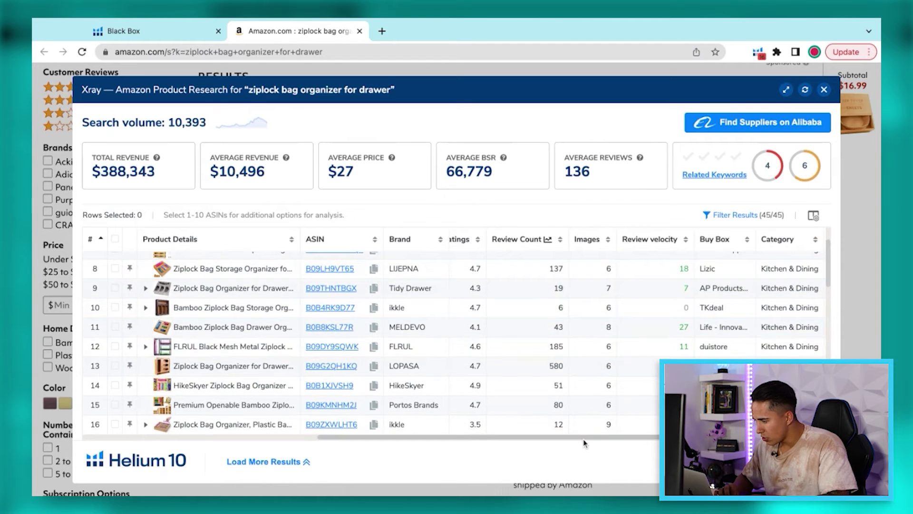
scroll(584, 443, "right", 2)
scroll(585, 443, "right", 6)
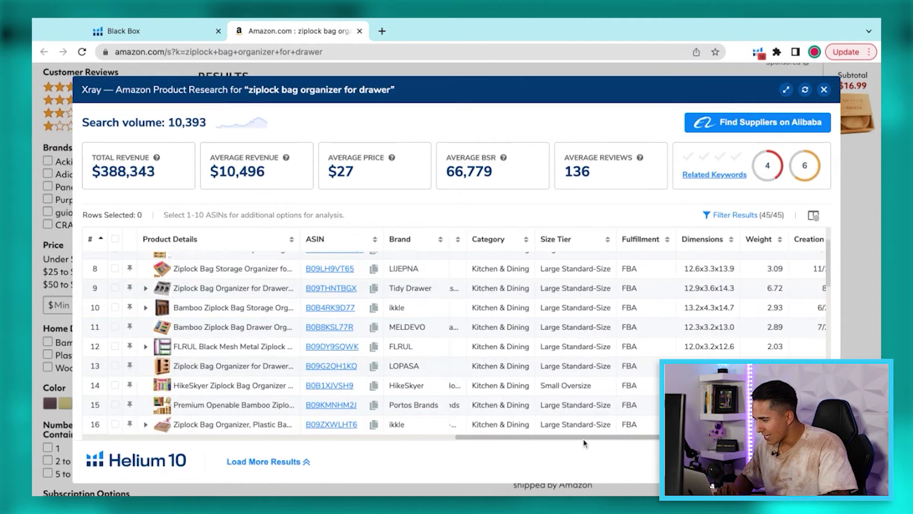
scroll(595, 307, "up", 1)
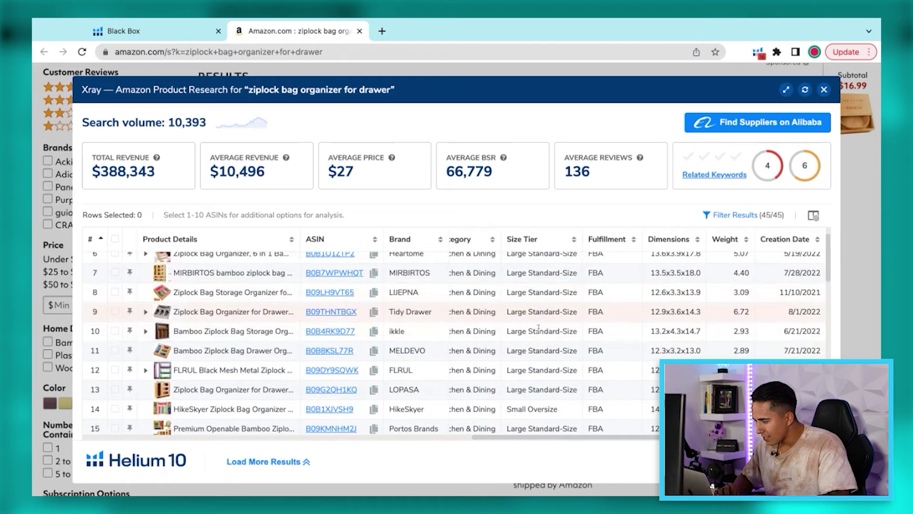
scroll(605, 328, "up", 1)
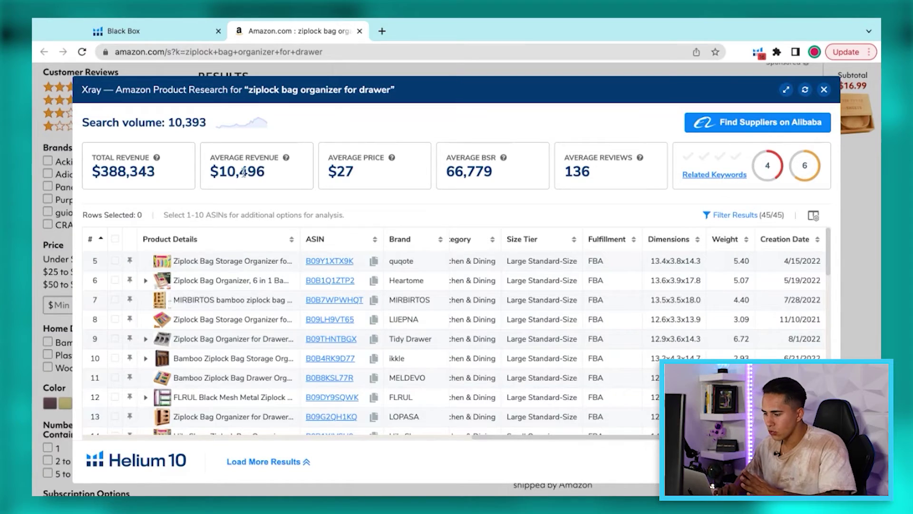
double_click(243, 172)
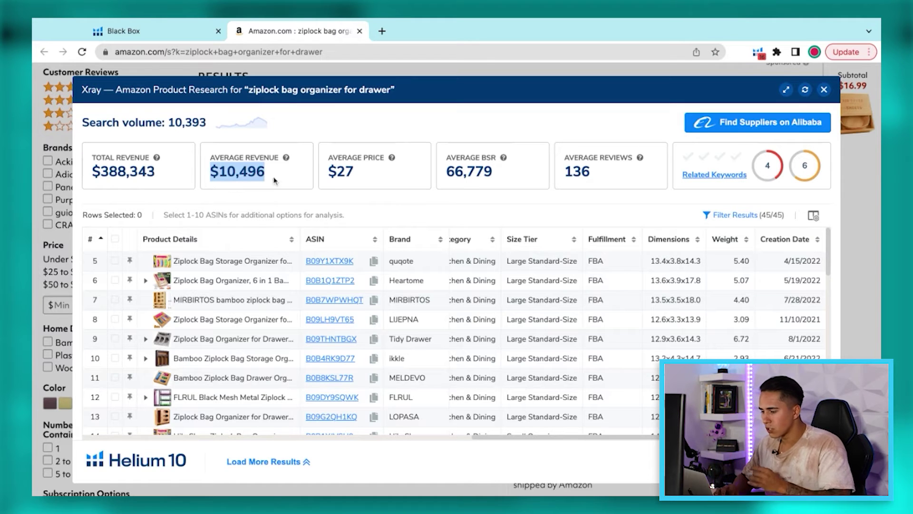
double_click(345, 172)
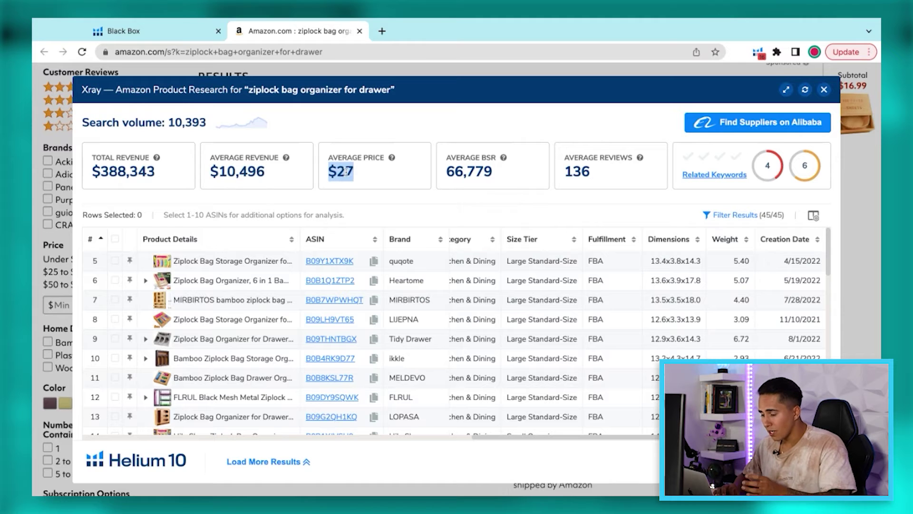
double_click(581, 172)
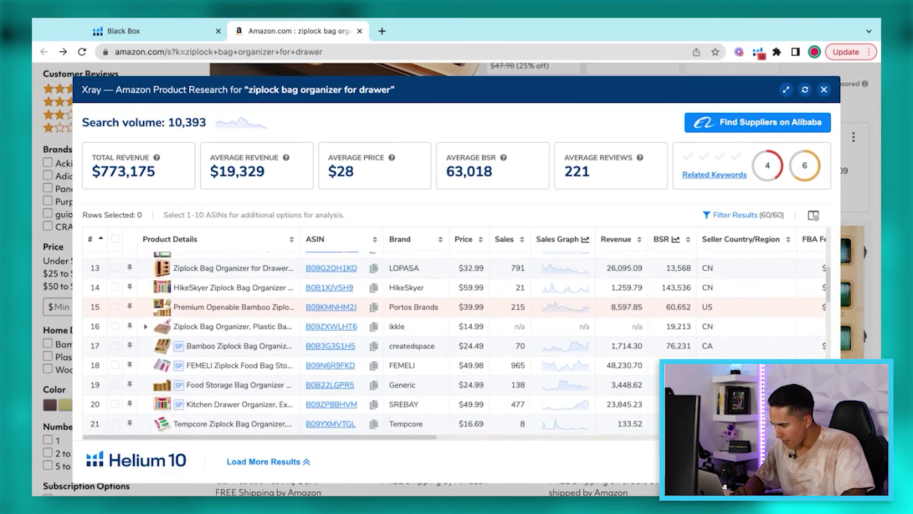
- Open the SpaceAid organizer's Amazon page via ASIN B09F9LHD91 in Xray row 43
scroll(454, 333, "down", 5)
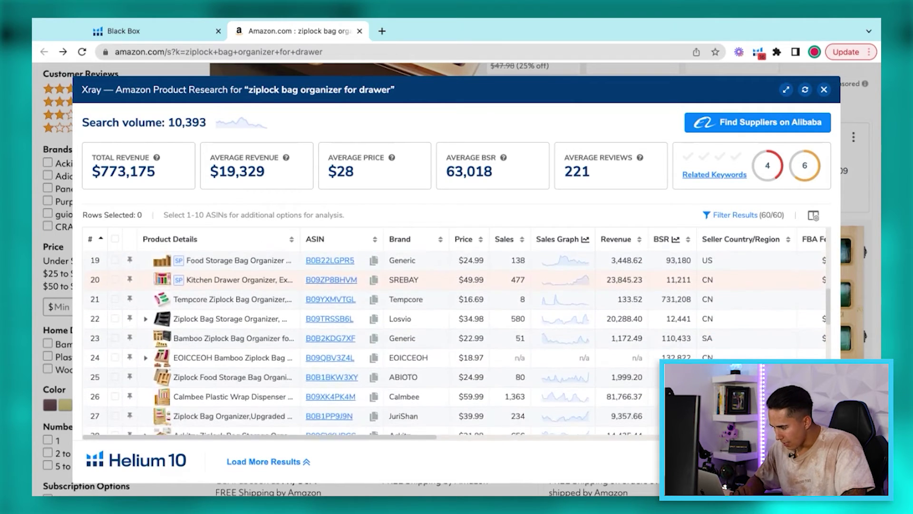
scroll(455, 333, "right", 2)
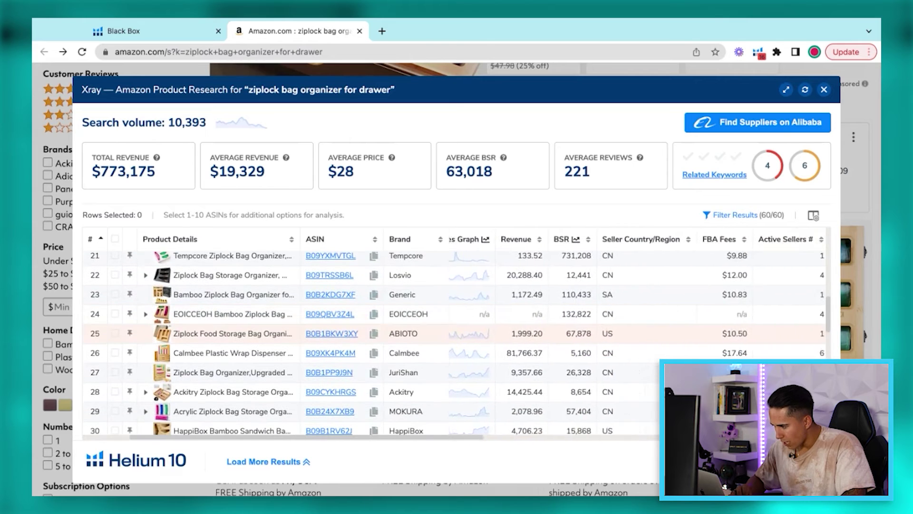
scroll(454, 333, "right", 1)
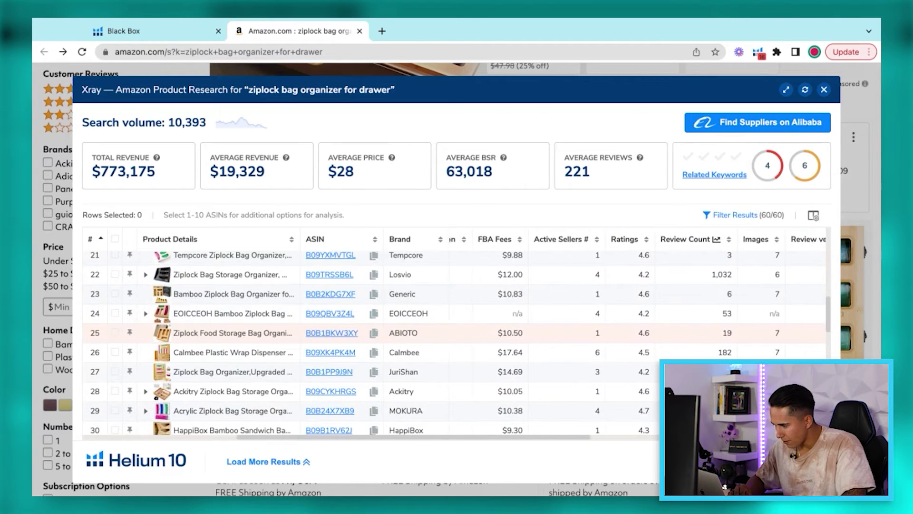
scroll(455, 328, "down", 1)
scroll(454, 328, "up", 2)
scroll(454, 329, "right", 1)
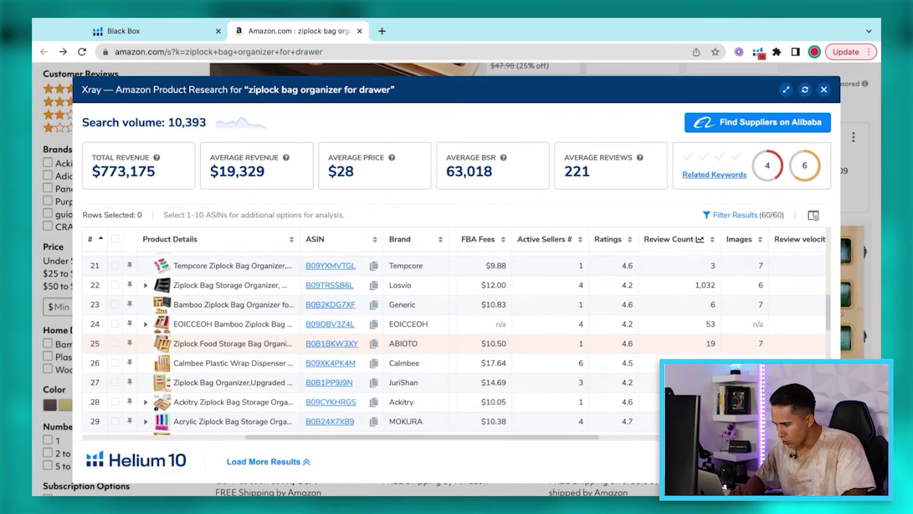
scroll(455, 328, "down", 6)
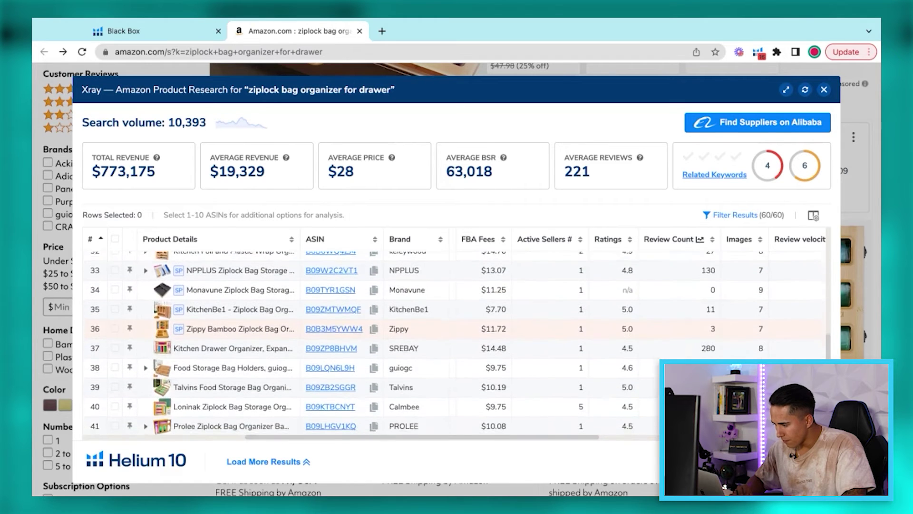
scroll(454, 333, "down", 2)
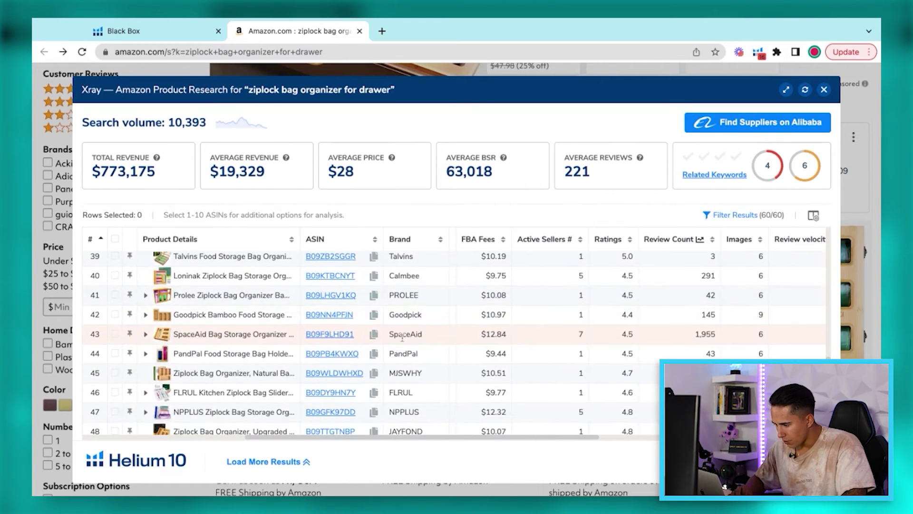
scroll(412, 335, "left", 5)
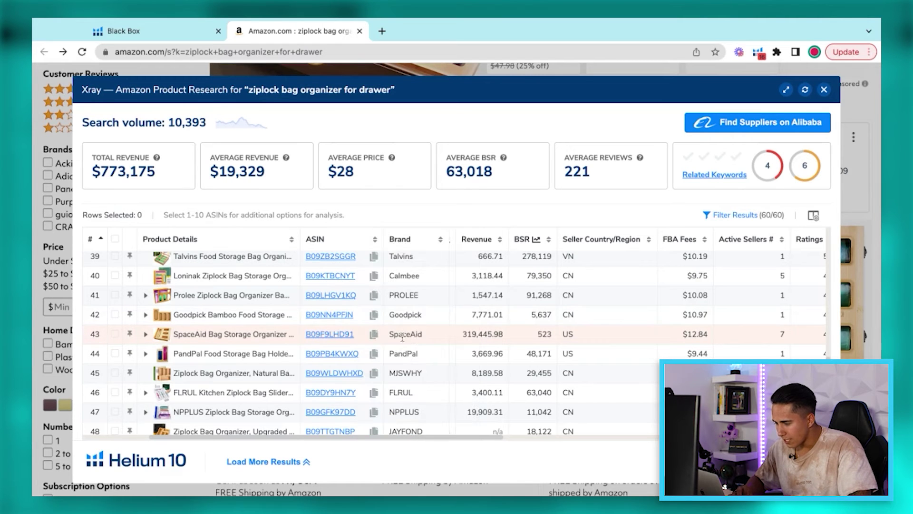
left_click(329, 334)
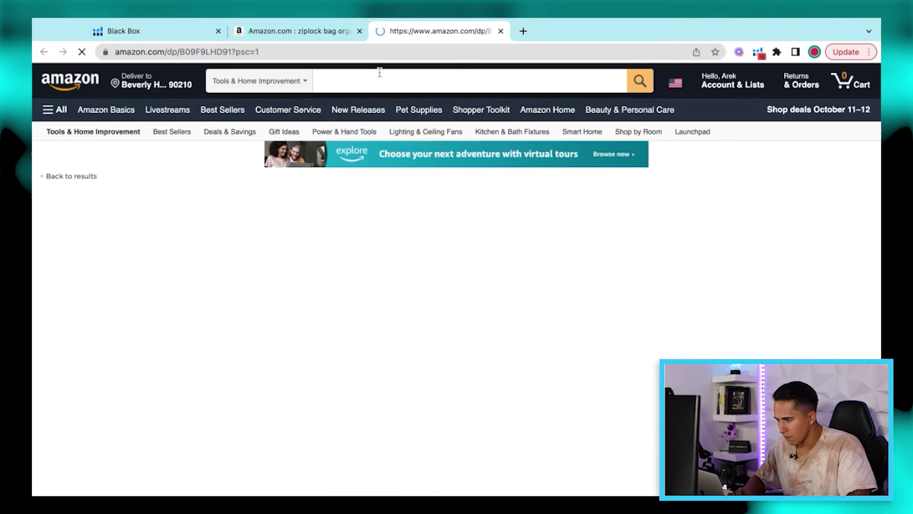
- Visit the SpaceAid store and open its bamboo Stove Top Magnetic Shelf product page
scroll(428, 228, "down", 1)
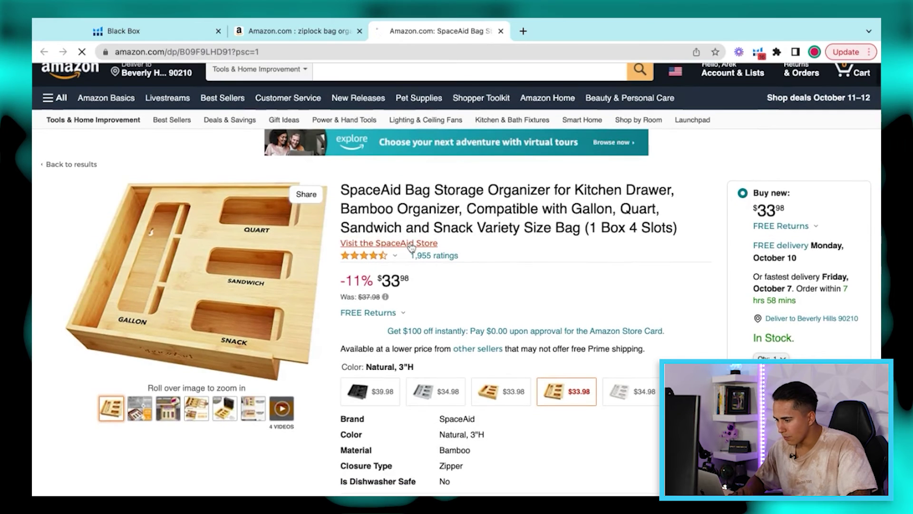
left_click(411, 244)
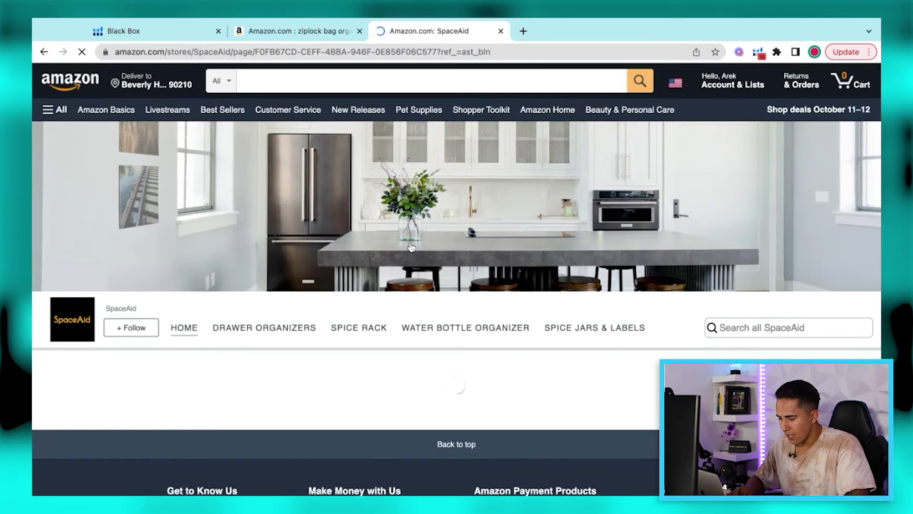
scroll(365, 311, "down", 5)
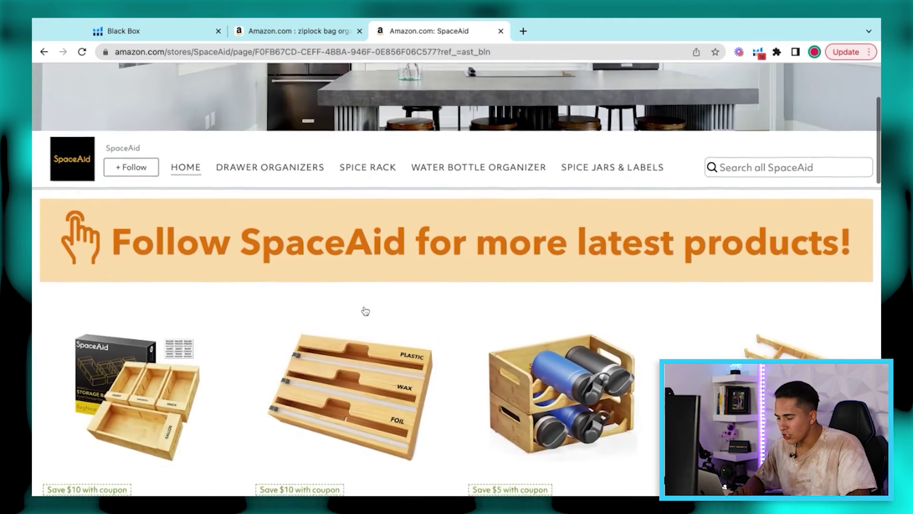
scroll(356, 263, "down", 2)
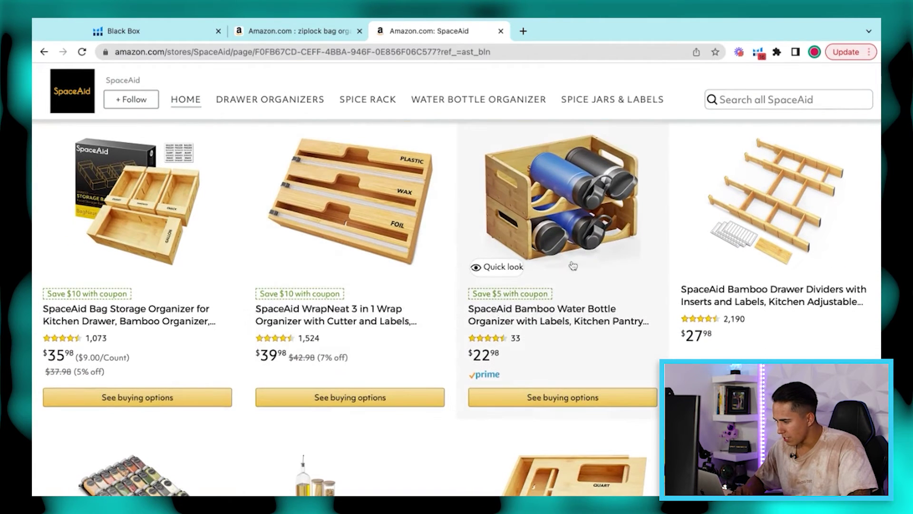
scroll(594, 294, "down", 1)
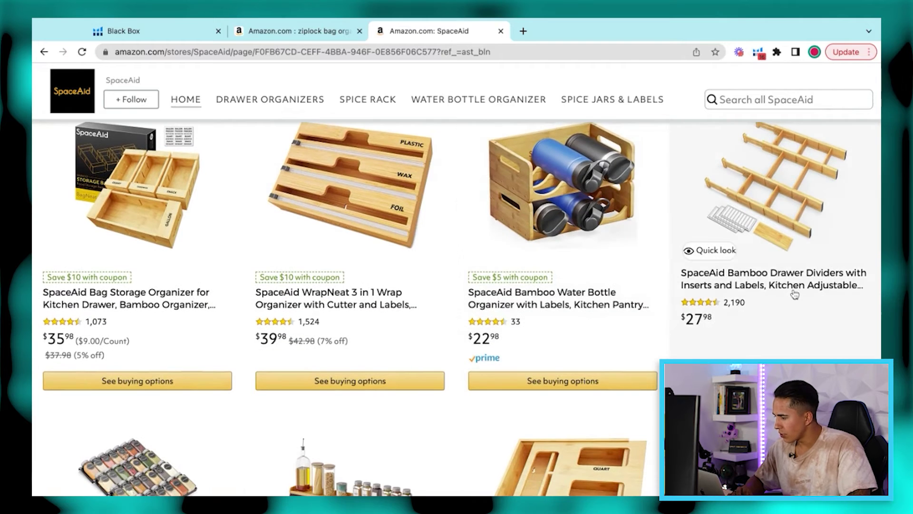
scroll(795, 290, "down", 3)
scroll(794, 294, "down", 4)
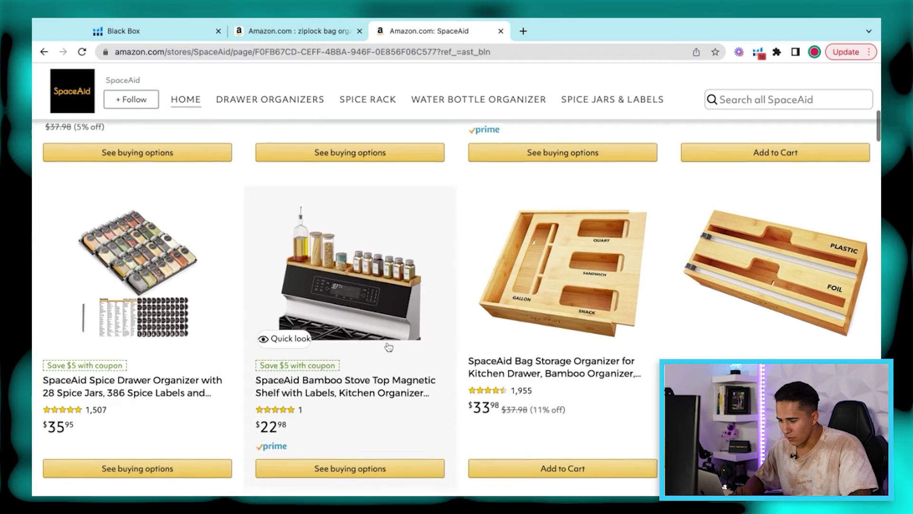
scroll(387, 345, "down", 1)
scroll(170, 347, "down", 10)
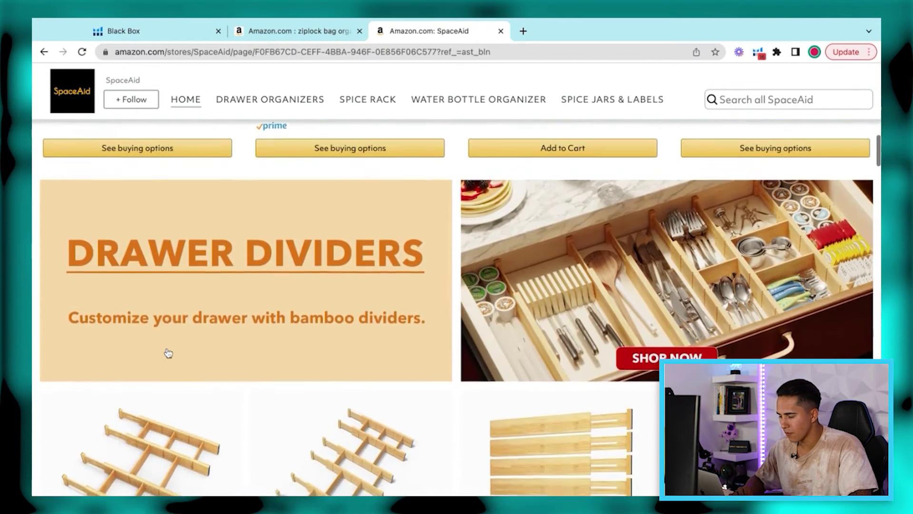
scroll(170, 346, "down", 5)
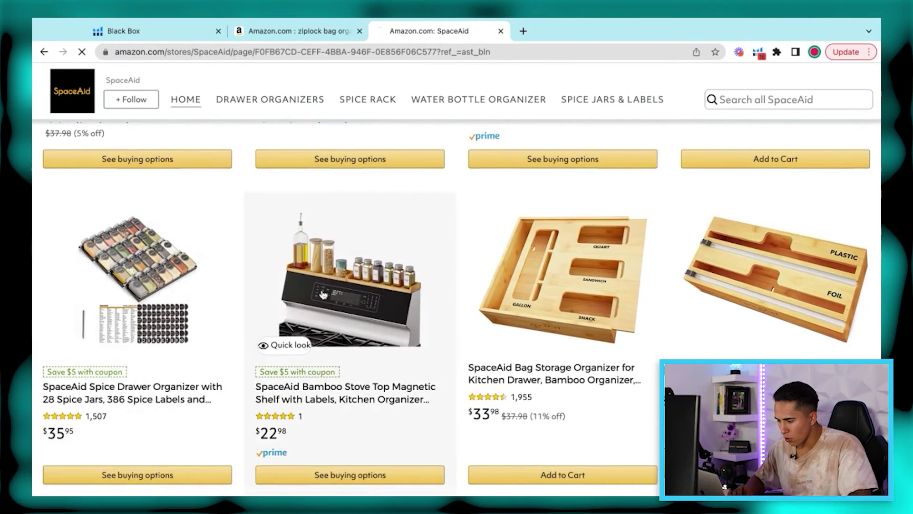
left_click(323, 295)
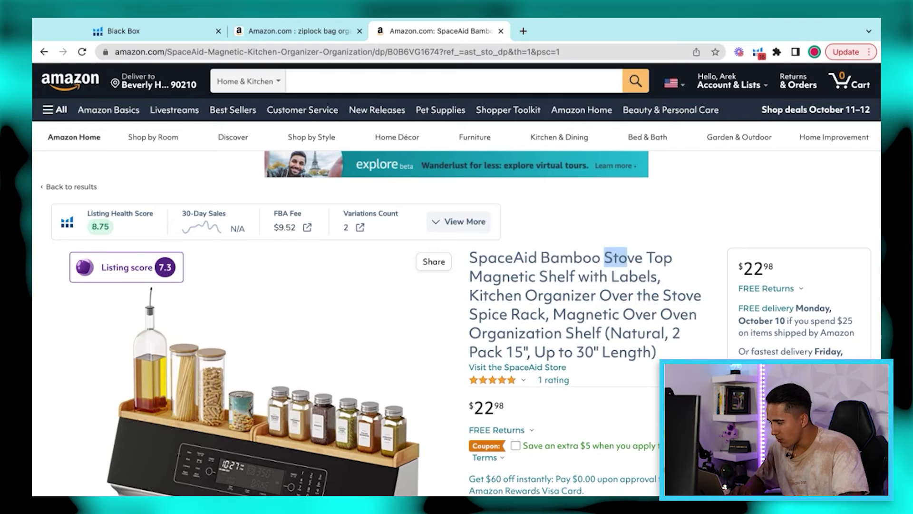
- Select 'Stove Top Magnetic Shelf' in the SpaceAid title, then set the search to All Departments
left_click_drag(663, 257, 619, 276)
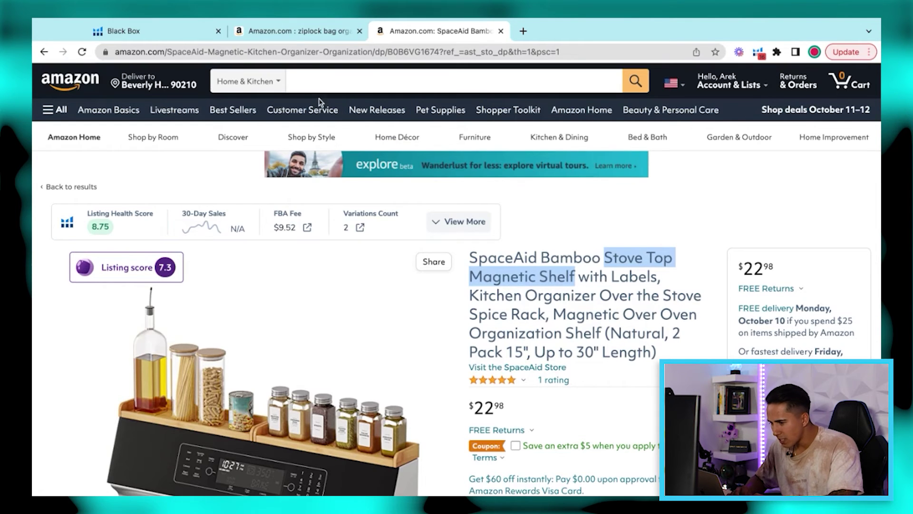
left_click(270, 82)
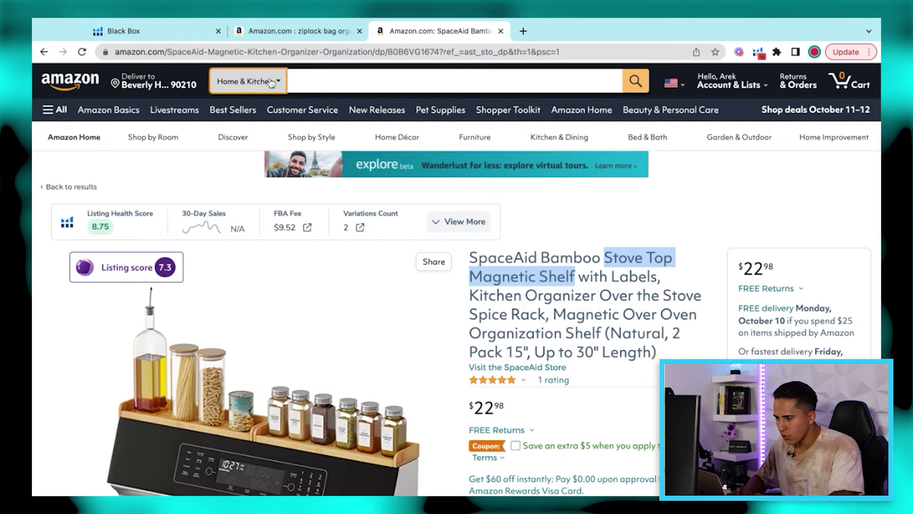
left_click(314, 84)
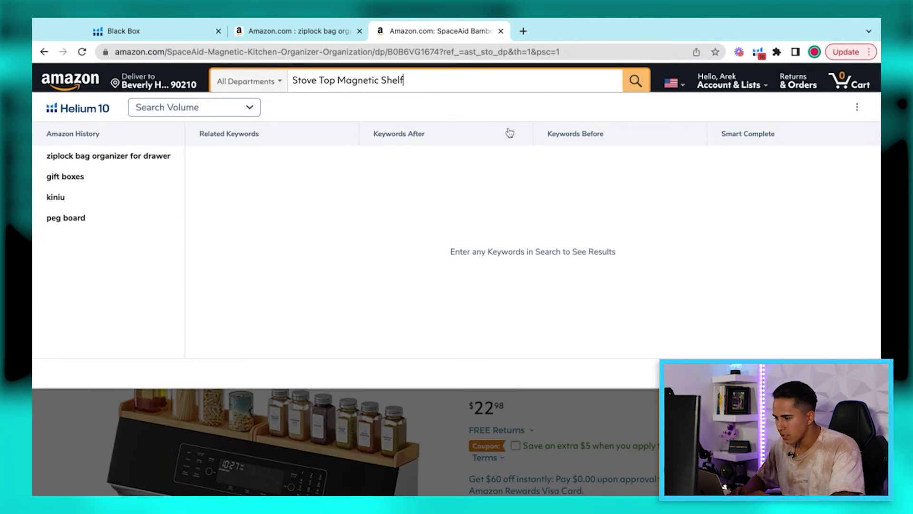
- Run the Amazon search for 'Stove Top Magnetic Shelf' and scroll through the results
left_click(634, 83)
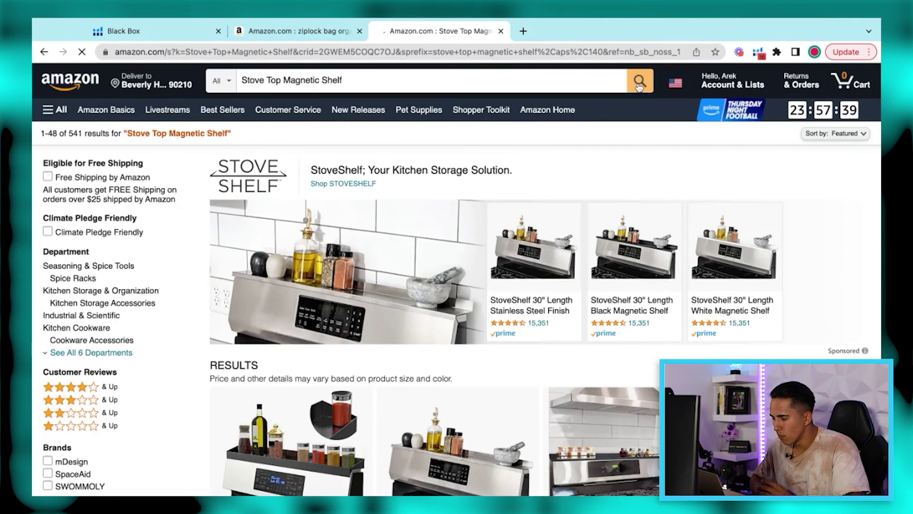
scroll(641, 205, "down", 15)
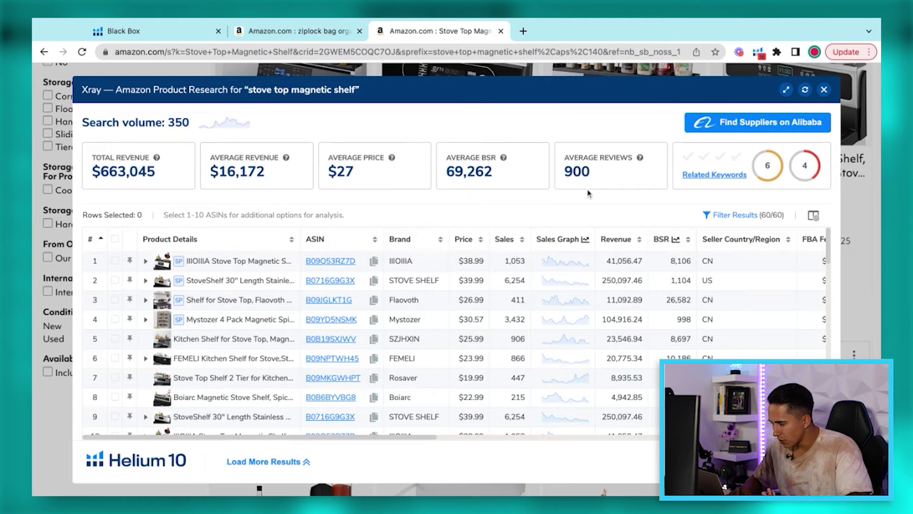
- Remove the four sponsored listings (IIIOIIIA, STOVE SHELF, Flaovoth, Mystozer) from the Xray results
scroll(665, 296, "right", 10)
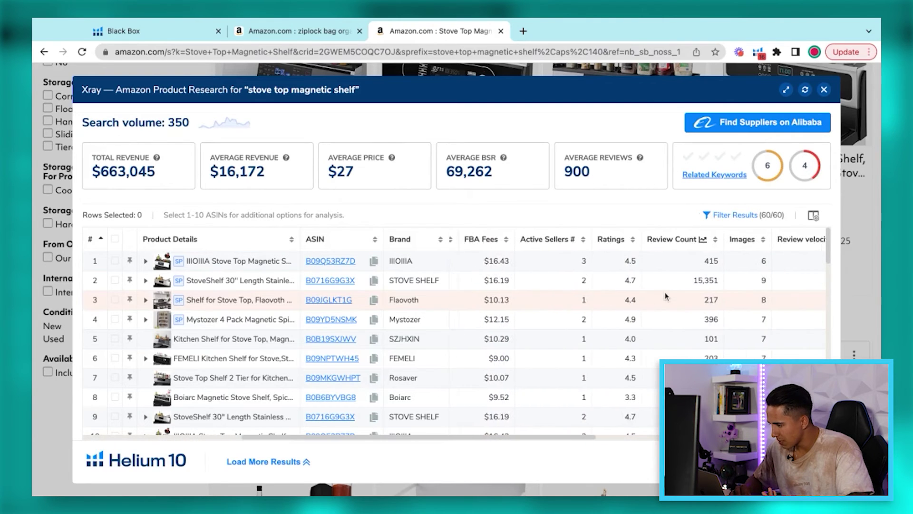
scroll(676, 290, "right", 2)
left_click(114, 261)
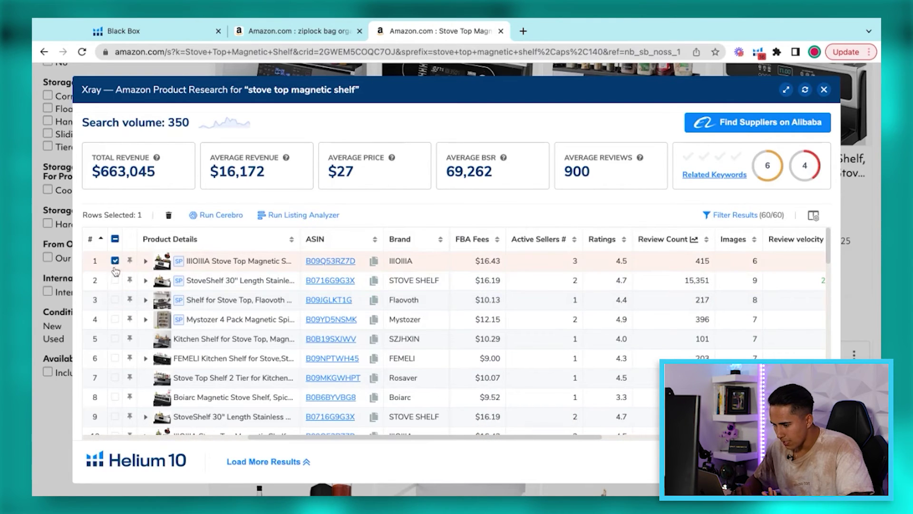
left_click(114, 280)
left_click(114, 299)
left_click(115, 319)
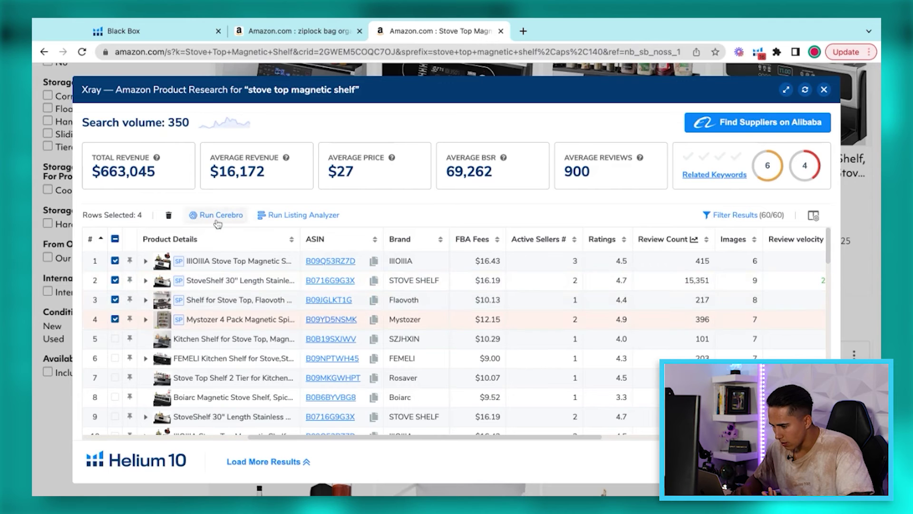
left_click(168, 215)
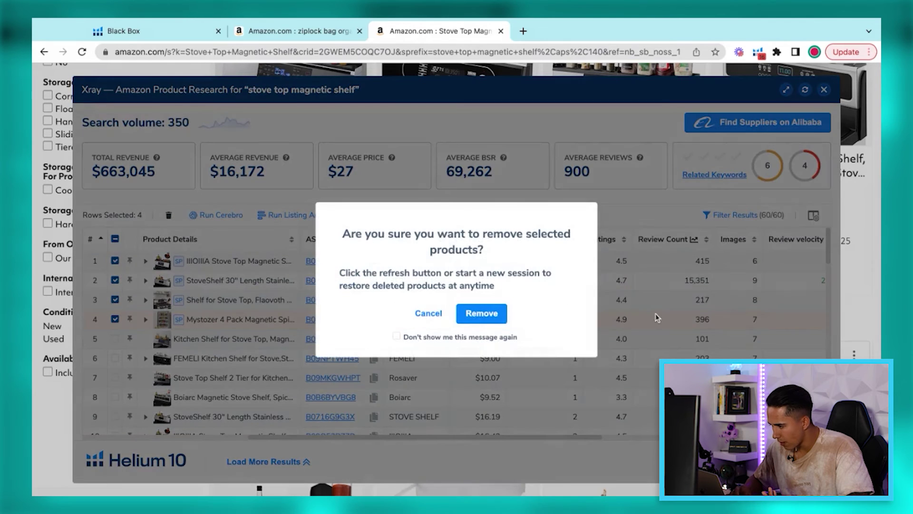
left_click(482, 314)
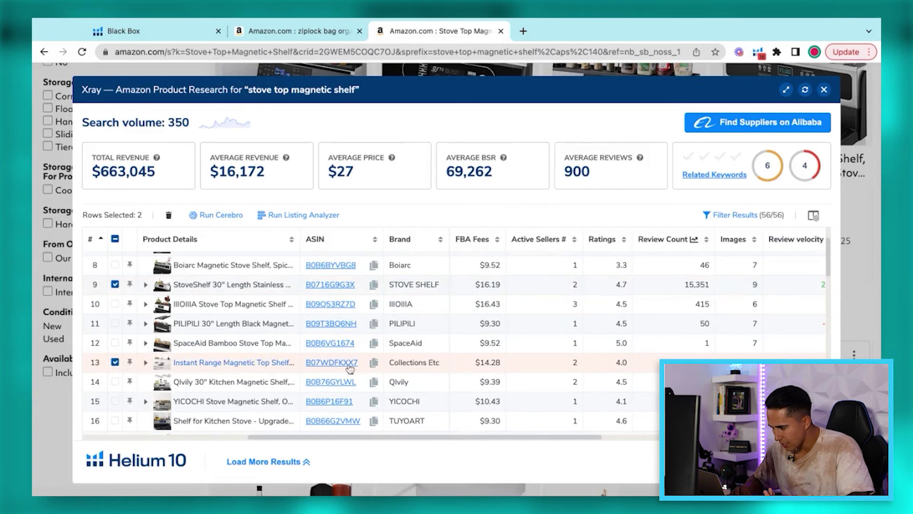
- Remove two more products from the Xray results, leaving 54 products
scroll(350, 369, "down", 6)
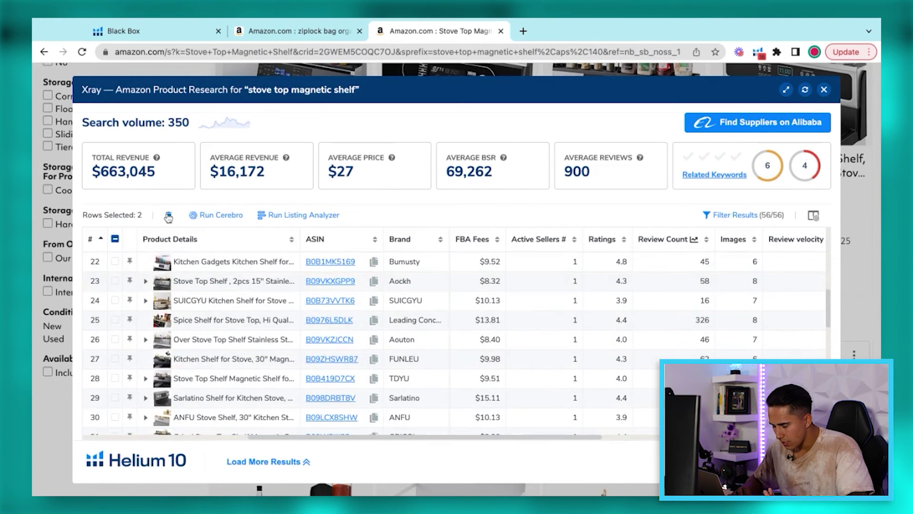
left_click(168, 217)
left_click(482, 314)
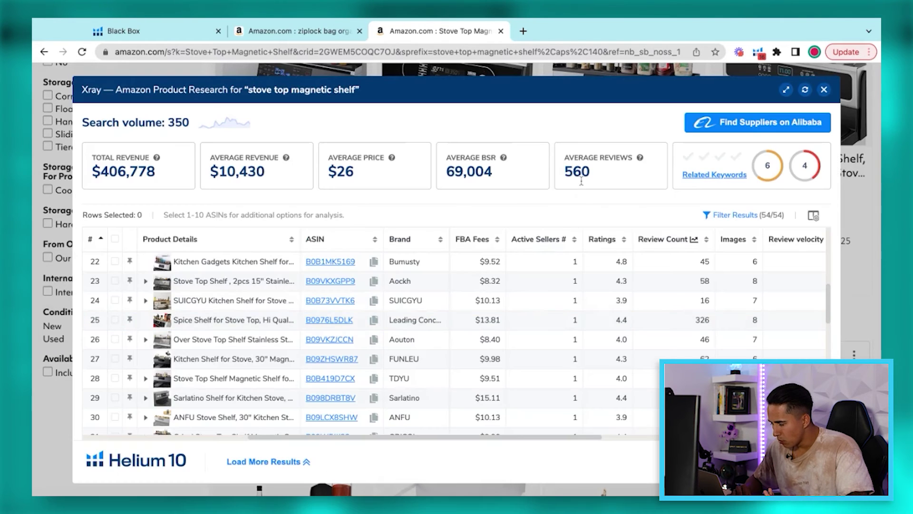
scroll(581, 181, "up", 1)
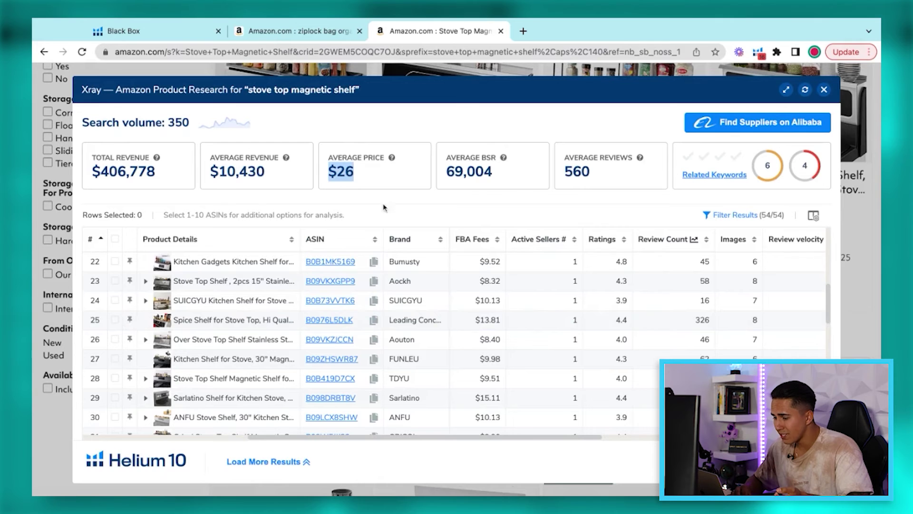
scroll(468, 260, "up", 5)
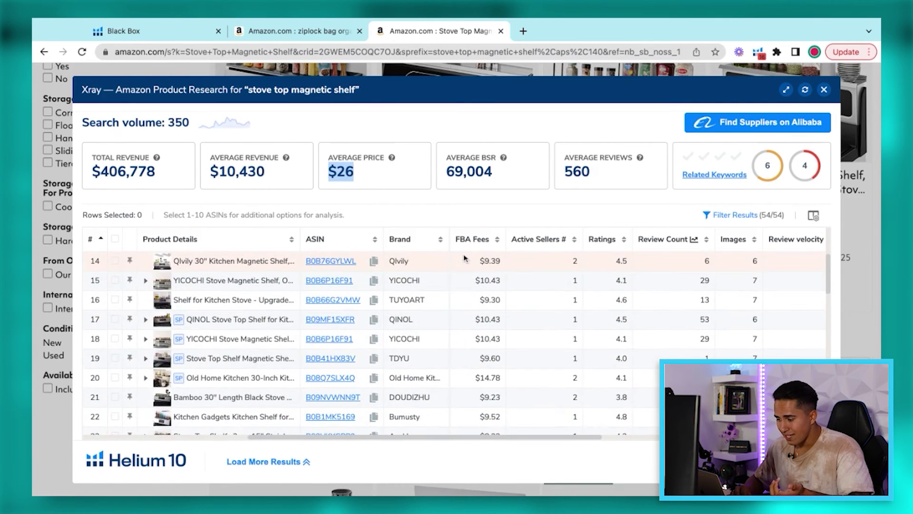
scroll(480, 339, "up", 3)
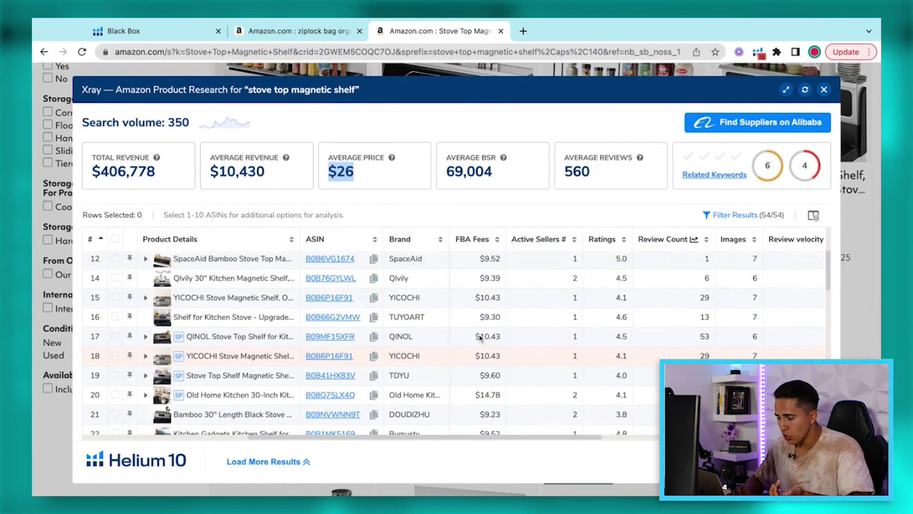
scroll(480, 347, "up", 4)
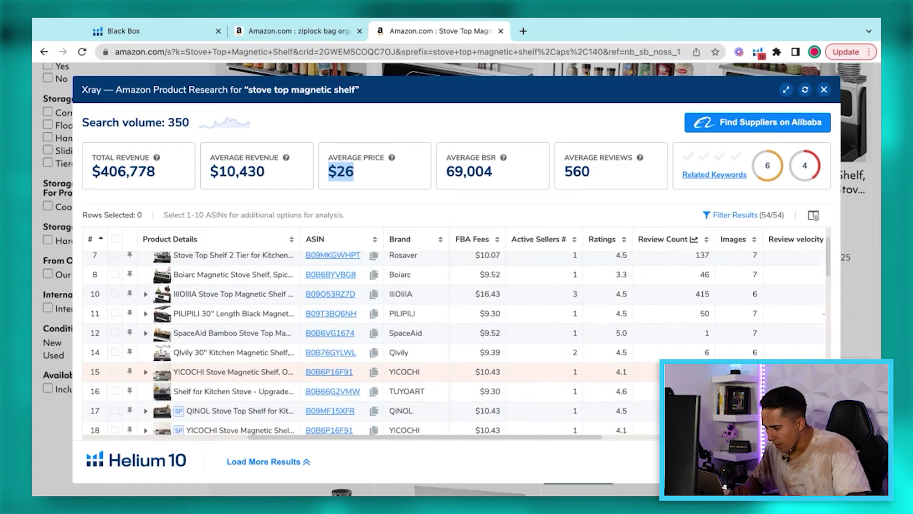
scroll(454, 333, "left", 5)
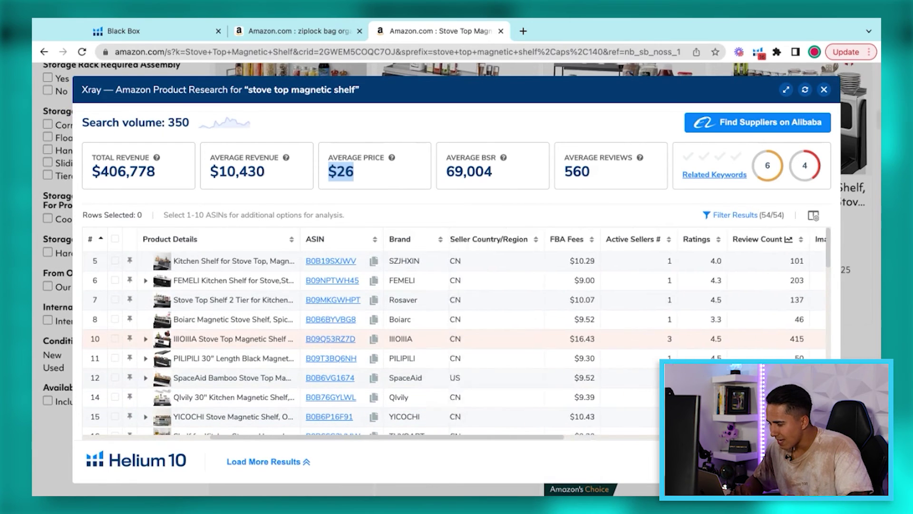
scroll(496, 314, "down", 1)
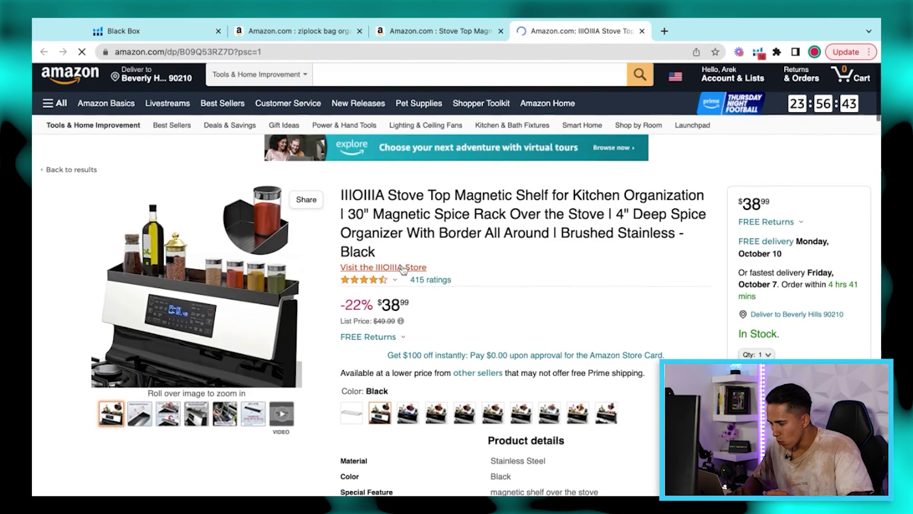
- Browse the IIIOIIIA store's Best Sellers down to the stainless steel baking and cooling rack
left_click(402, 269)
scroll(523, 284, "down", 3)
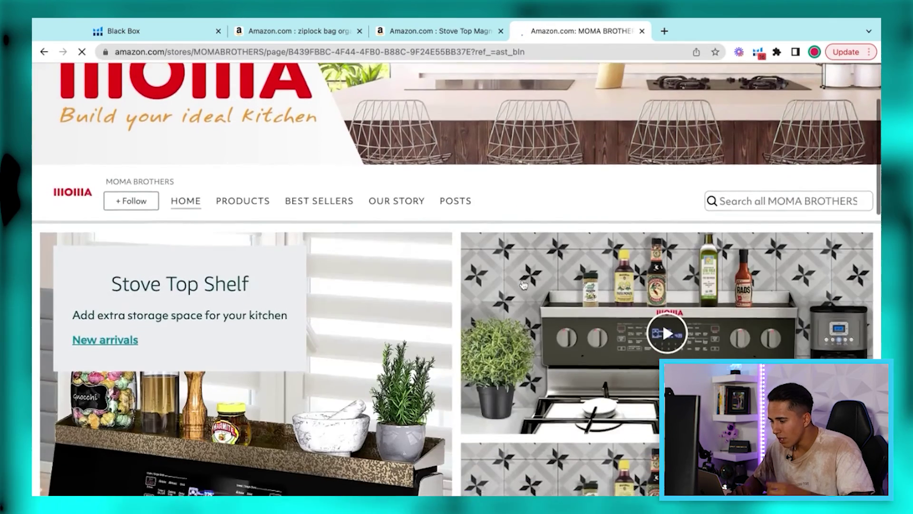
scroll(523, 285, "down", 3)
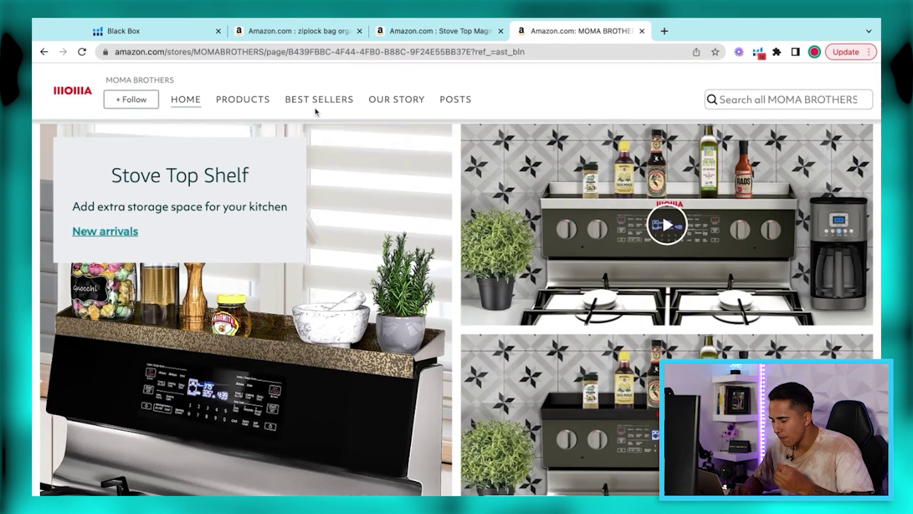
left_click(328, 102)
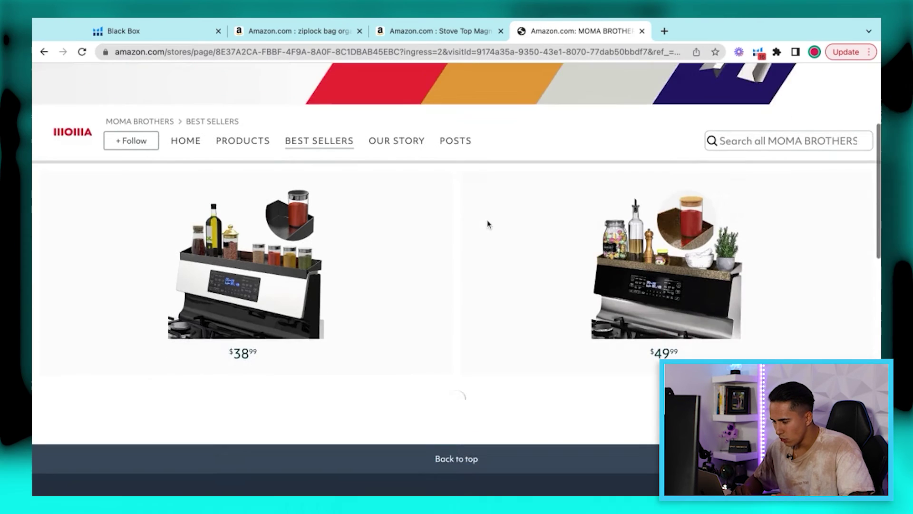
scroll(623, 268, "down", 4)
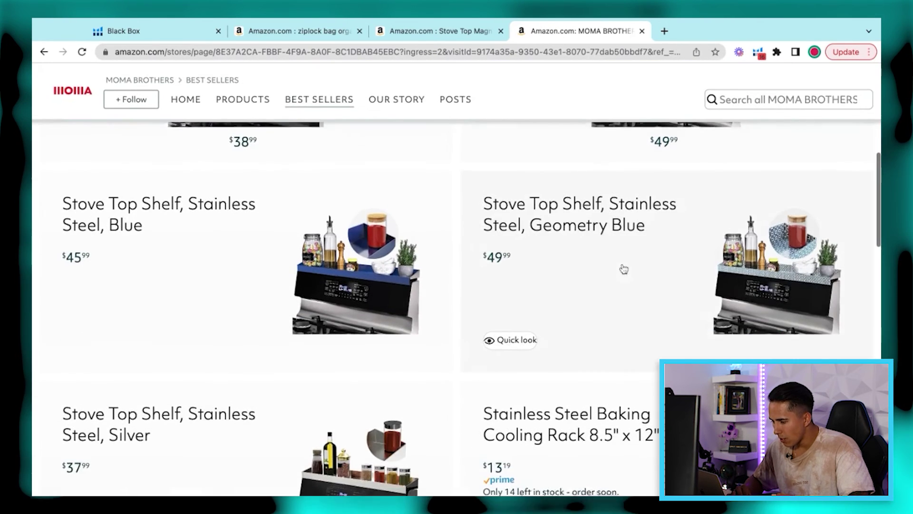
scroll(381, 266, "down", 1)
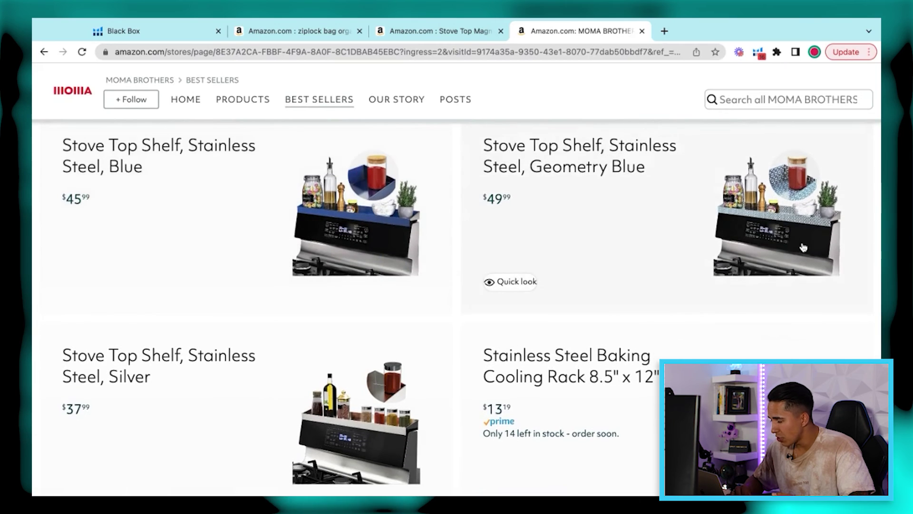
scroll(802, 247, "down", 2)
scroll(440, 310, "down", 2)
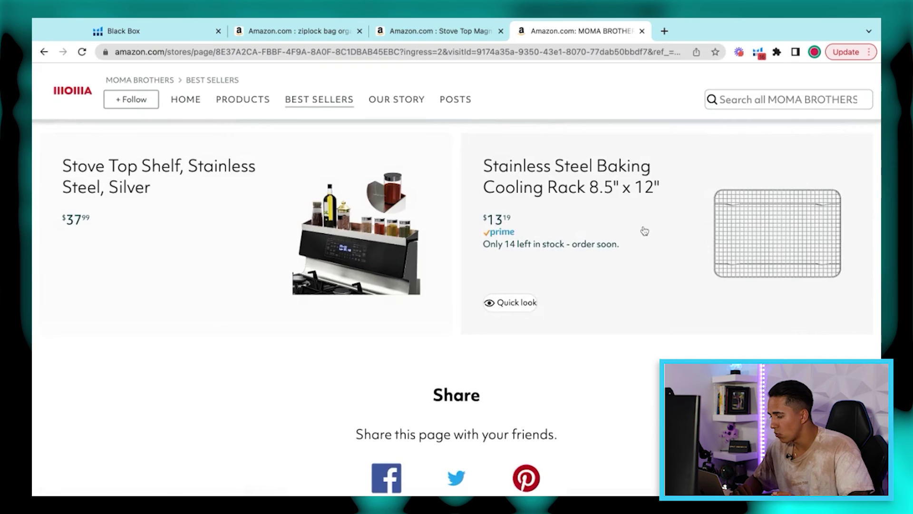
scroll(645, 230, "down", 7)
scroll(644, 231, "up", 5)
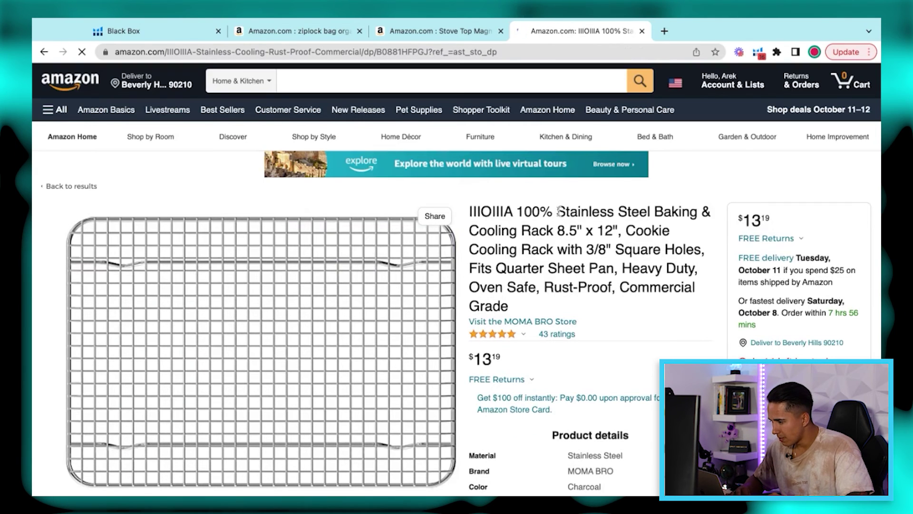
- Search Amazon for 'Stainless Steel Baking & Cooling Rack' and launch Xray on the results
left_click_drag(558, 211, 593, 231)
key("ctrl+c")
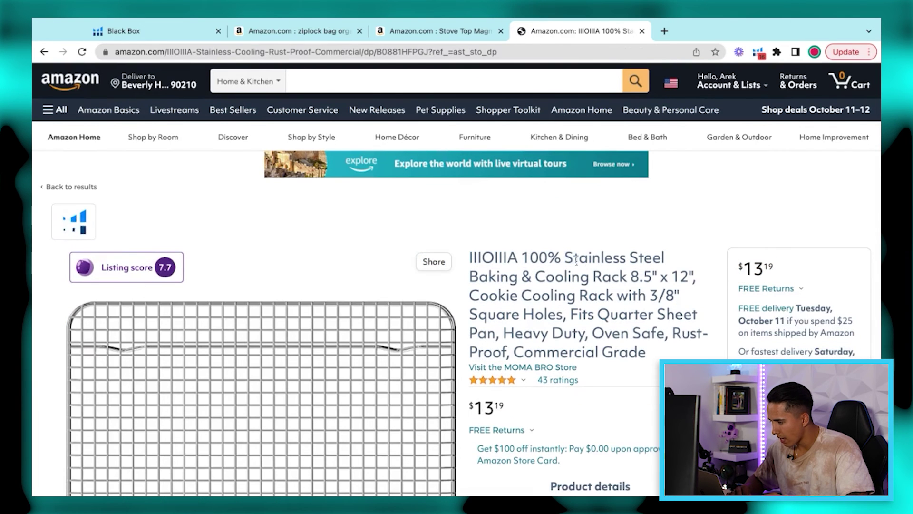
left_click(428, 81)
key("ctrl+v")
key("Return")
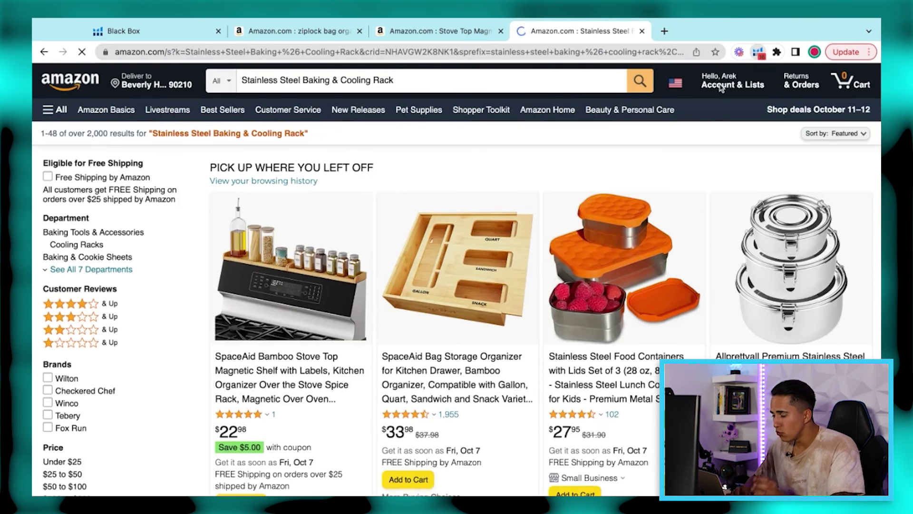
left_click(758, 52)
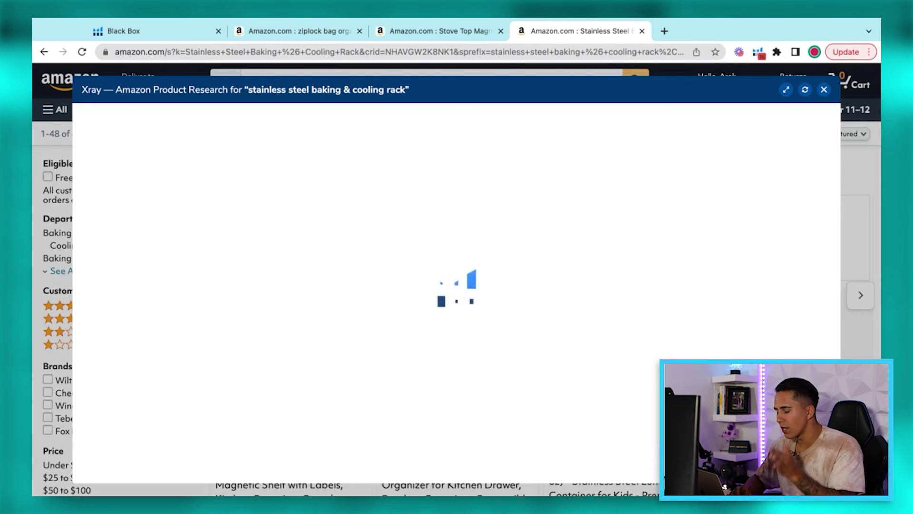